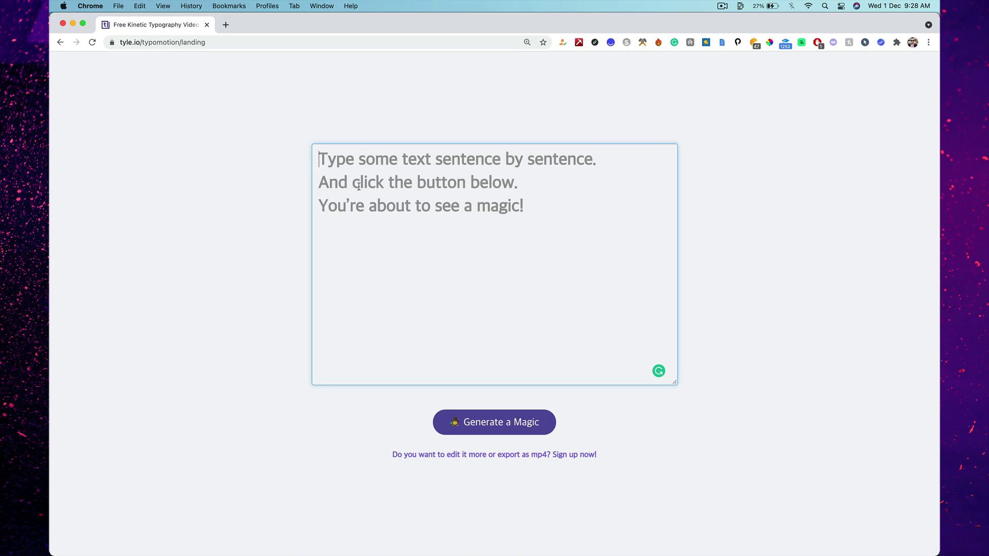
Open the digital marketing website's blog page in a new tab
left_click(226, 25)
type("digital")
key("Return")
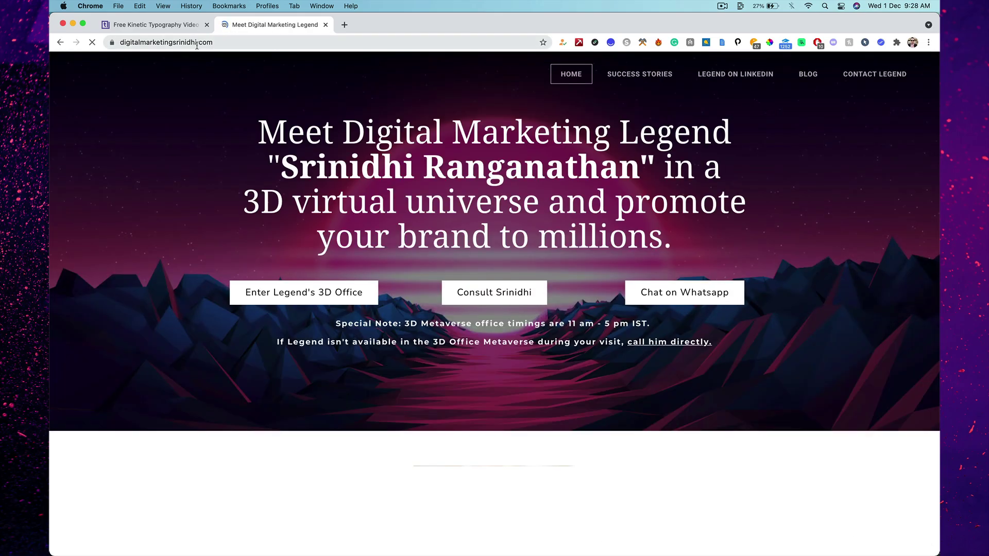
left_click(809, 76)
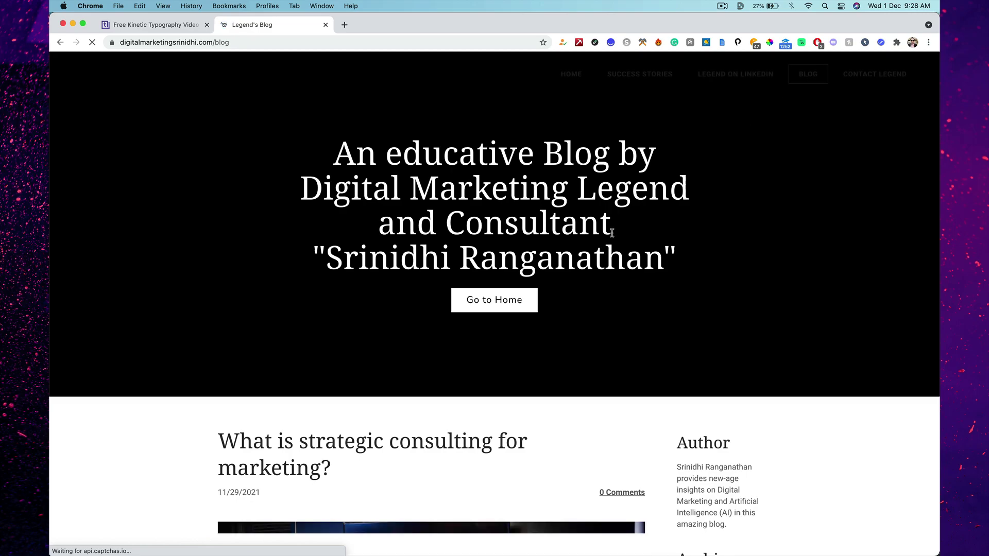
scroll(560, 293, "down", 5)
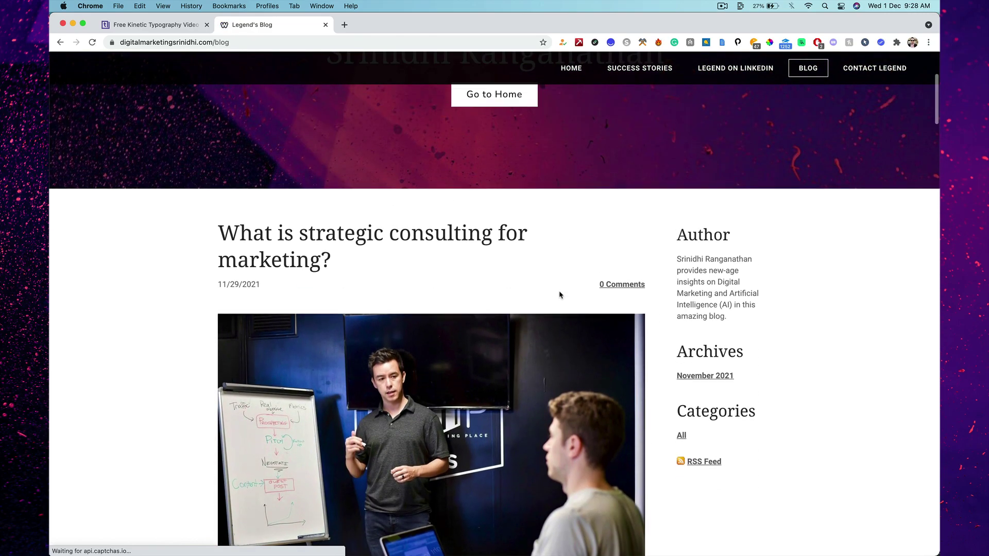
Copy the article title 'What is strategic consulting for marketing?' into the Typomotion text box
left_click_drag(351, 274, 216, 238)
key("cmd+c")
left_click(199, 16)
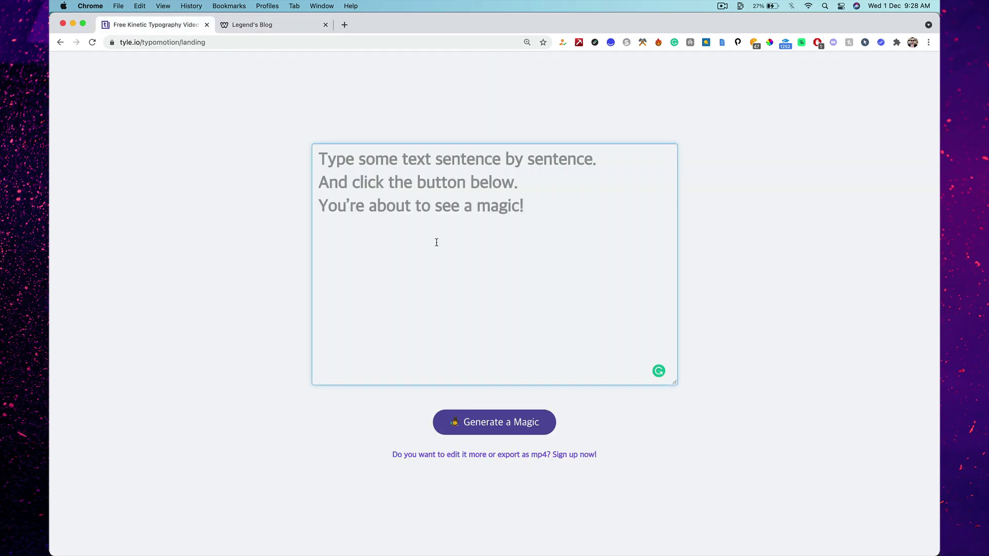
key("cmd+v")
key("Return")
Copy the article's opening paragraphs and paste them below the title
left_click(289, 26)
scroll(304, 222, "down", 10)
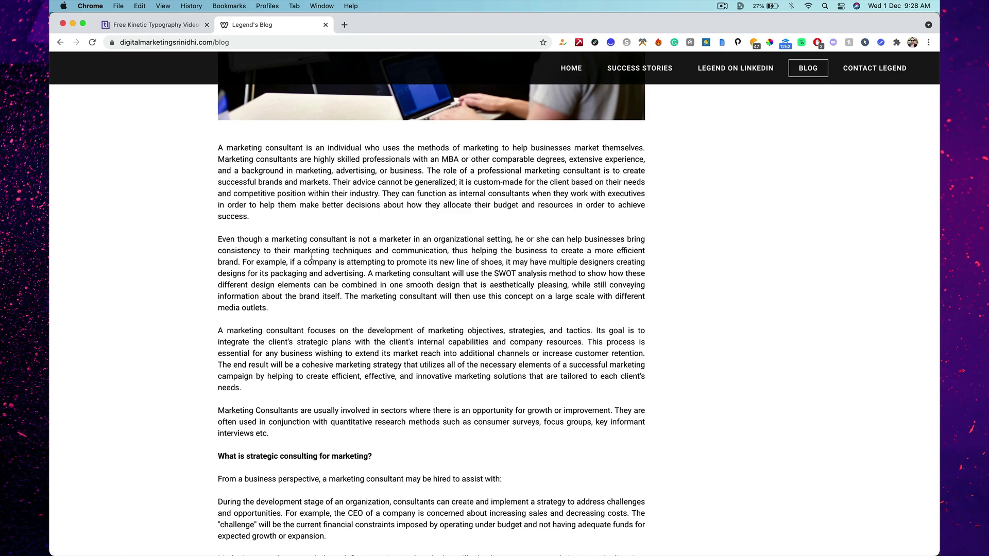
left_click_drag(218, 148, 289, 291)
scroll(245, 192, "down", 3)
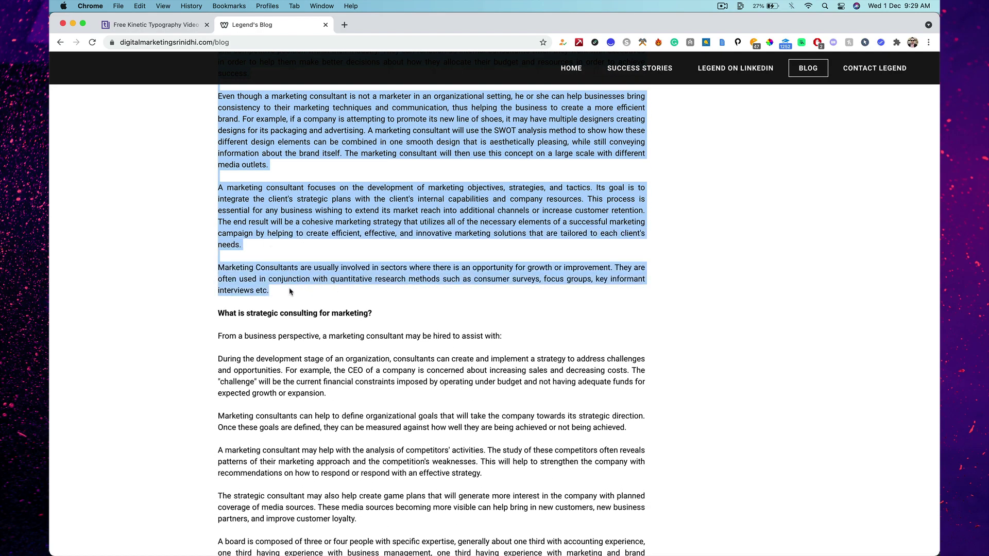
scroll(289, 291, "up", 5)
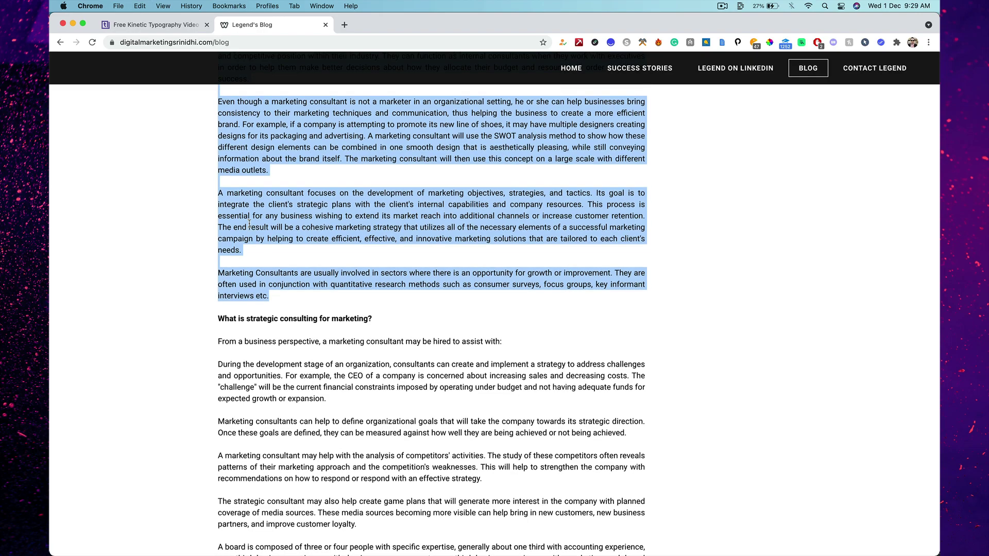
scroll(282, 316, "up", 10)
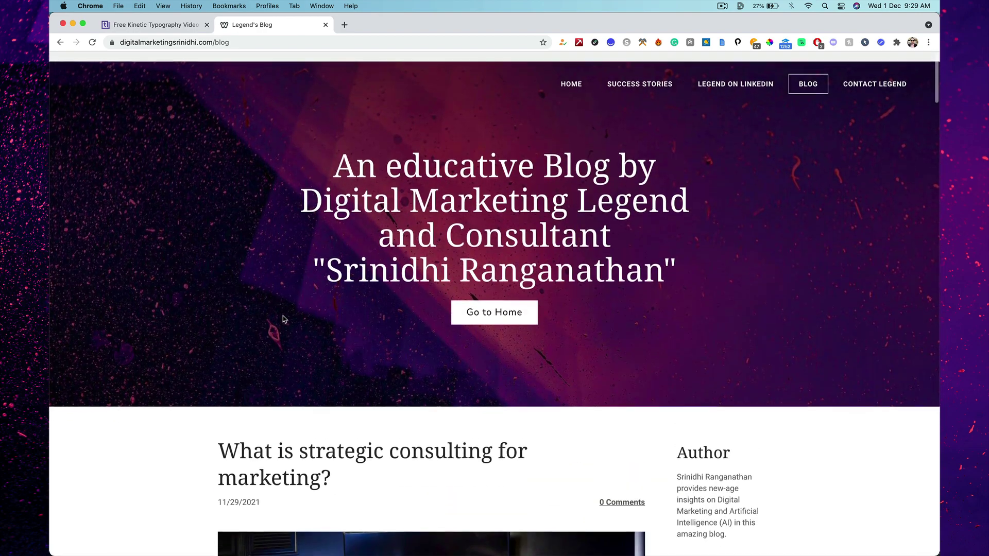
left_click(150, 26)
key("super+v")
scroll(663, 181, "up", 15)
Insert a blank line after the title, then compare the pasted text with the blog article
left_click(640, 156)
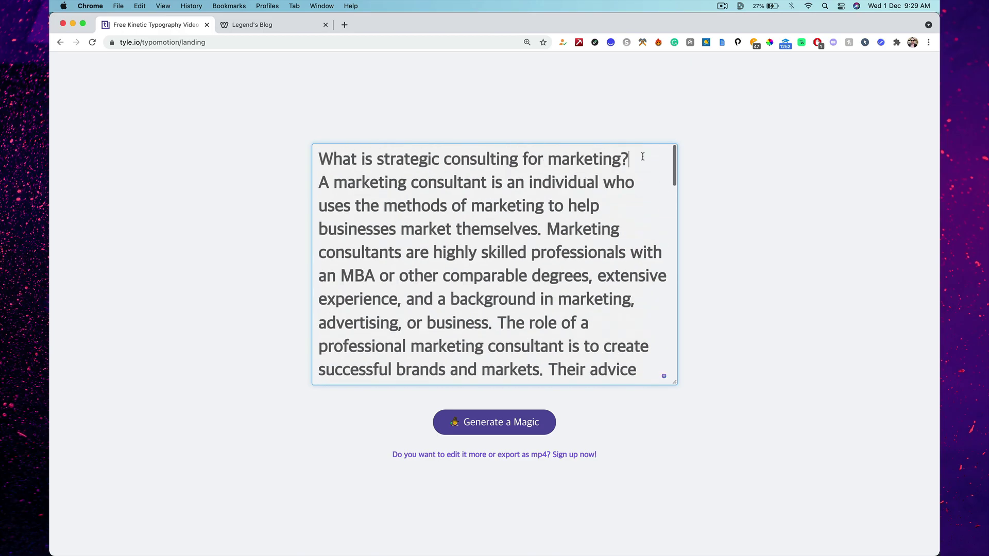
key("Return")
left_click(284, 33)
scroll(331, 277, "down", 10)
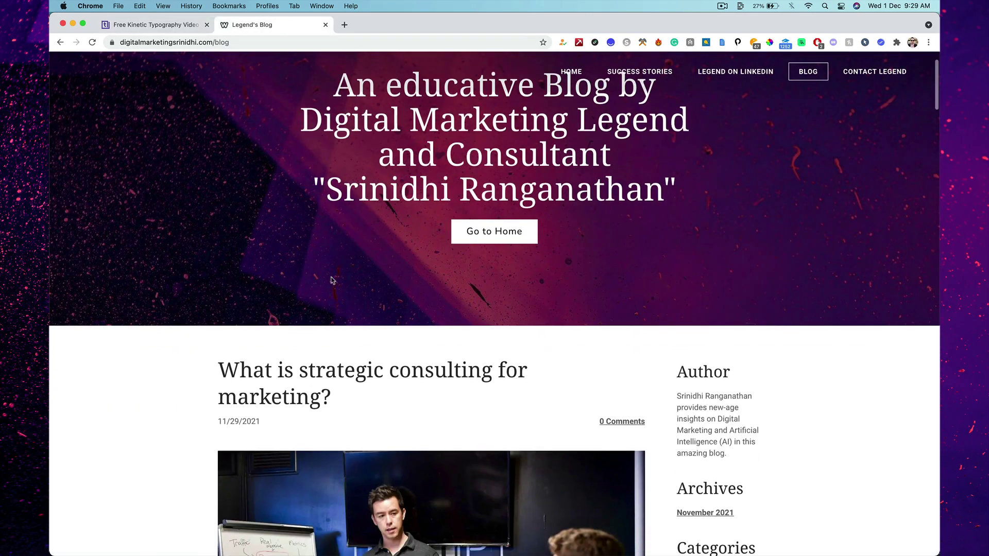
scroll(332, 277, "up", 10)
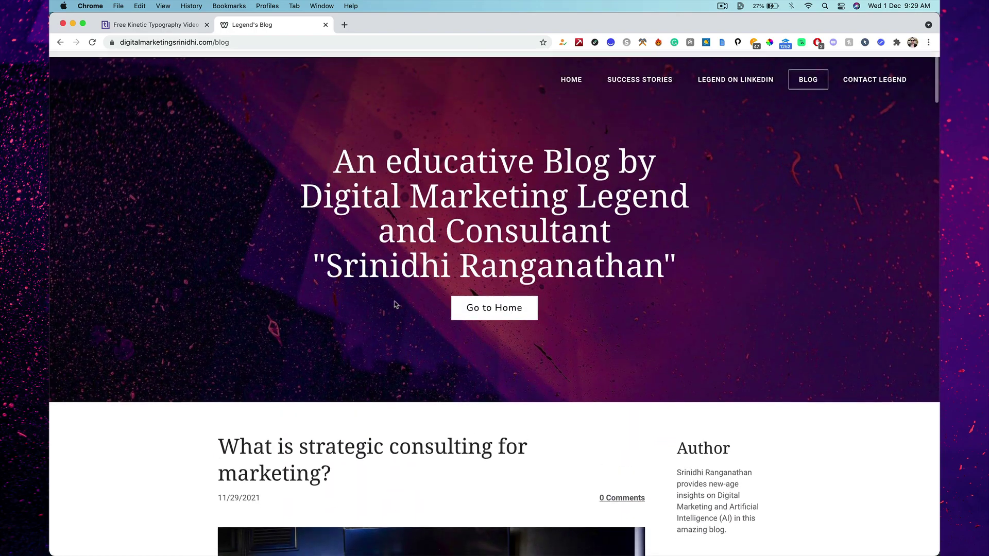
scroll(357, 296, "down", 10)
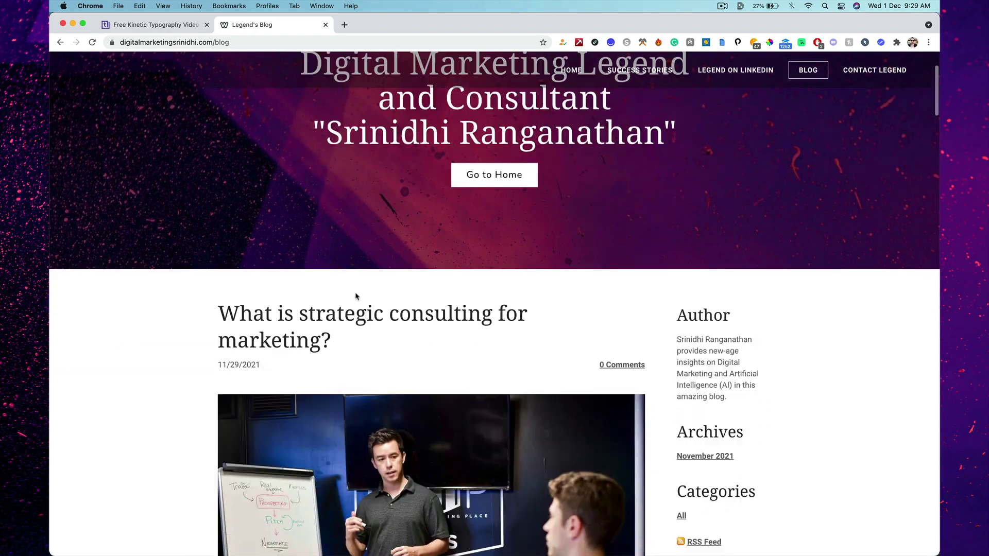
scroll(335, 288, "down", 20)
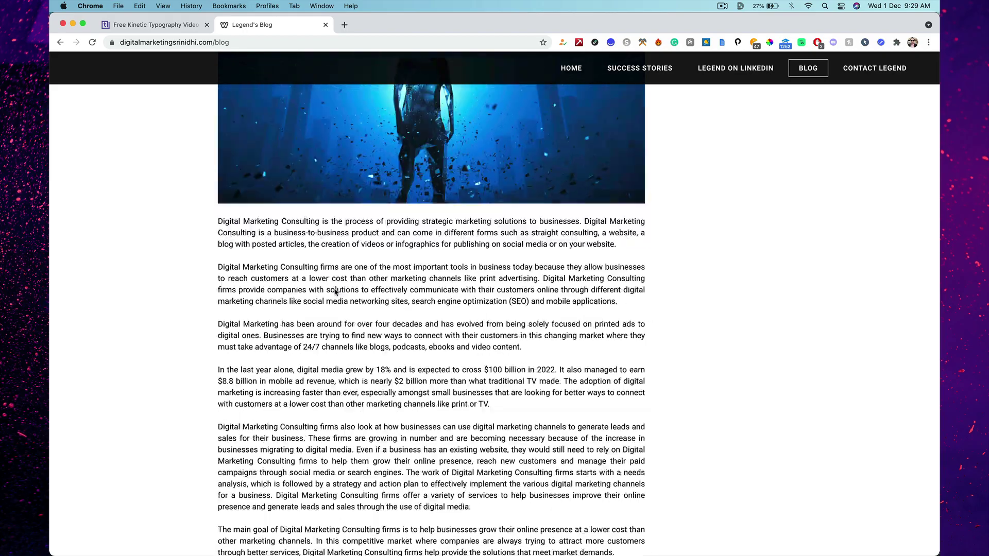
scroll(335, 285, "up", 5)
scroll(388, 270, "up", 20)
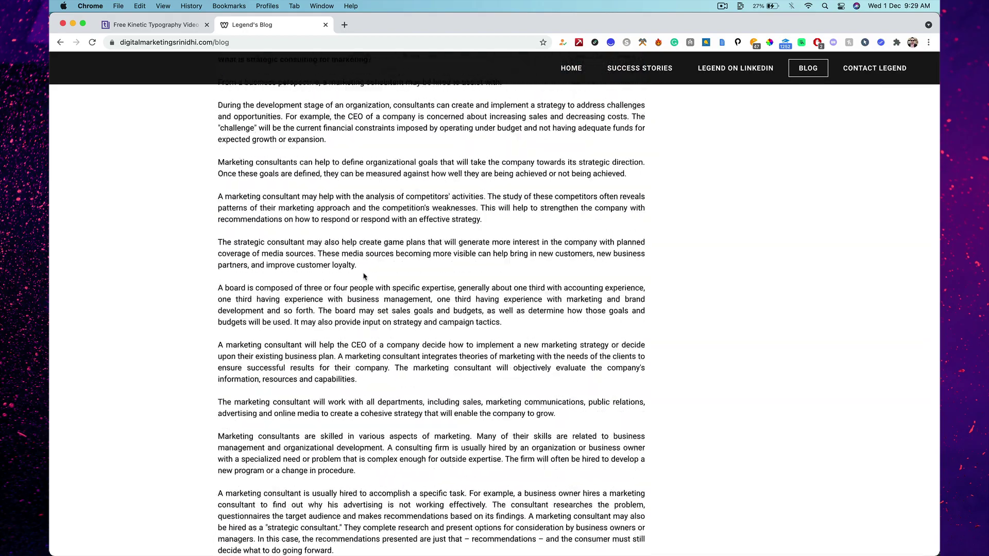
left_click(170, 26)
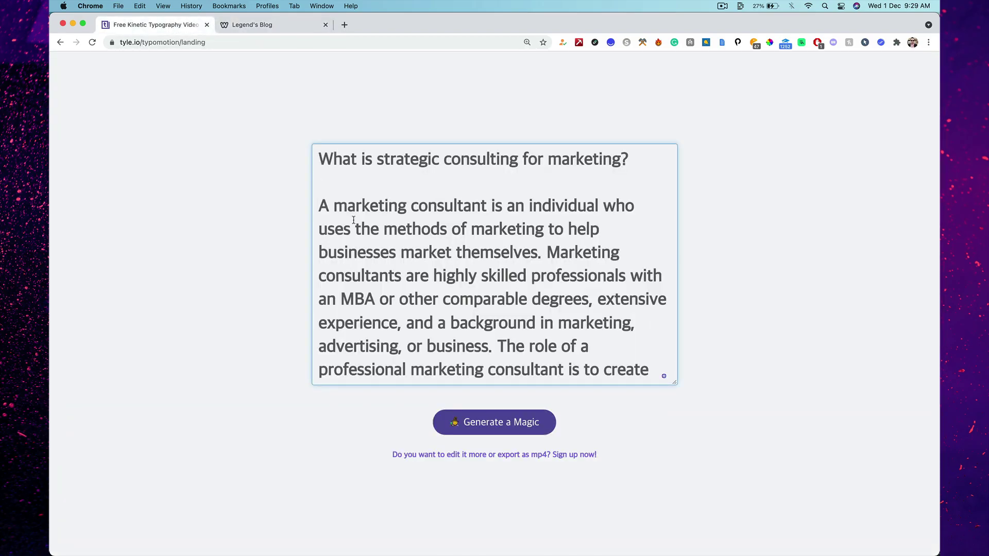
scroll(379, 202, "down", 15)
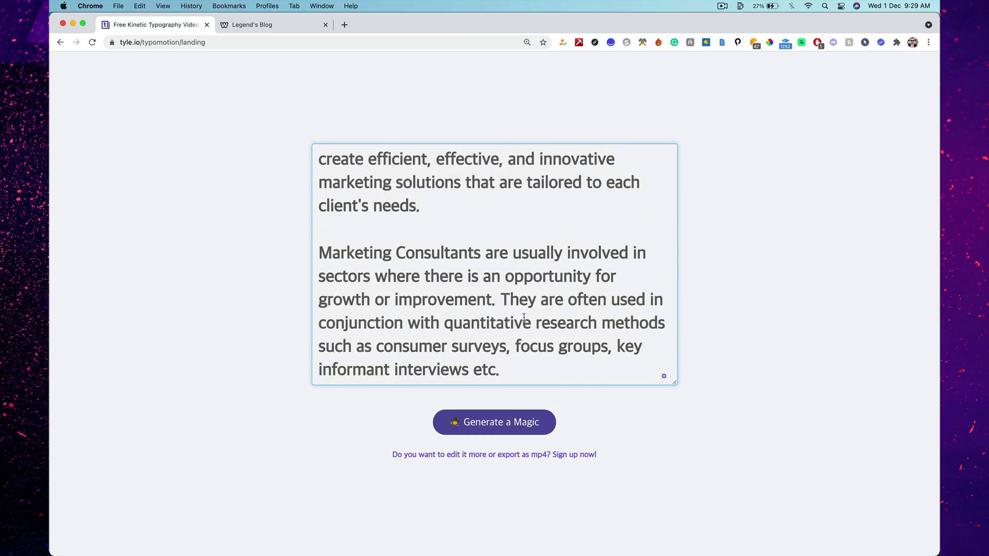
left_click(524, 371)
Generate a first kinetic typography preview of the pasted text and close it
left_click(526, 423)
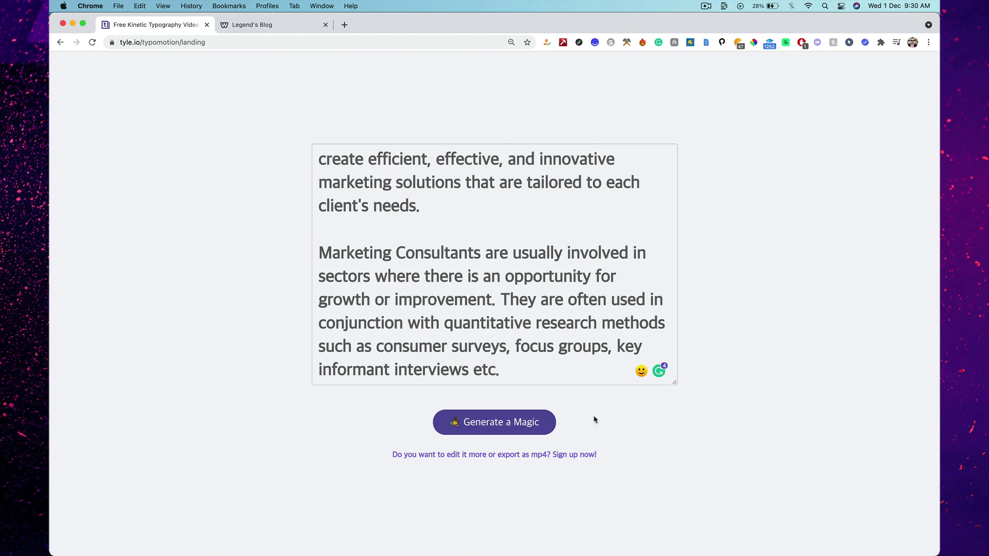
left_click(525, 424)
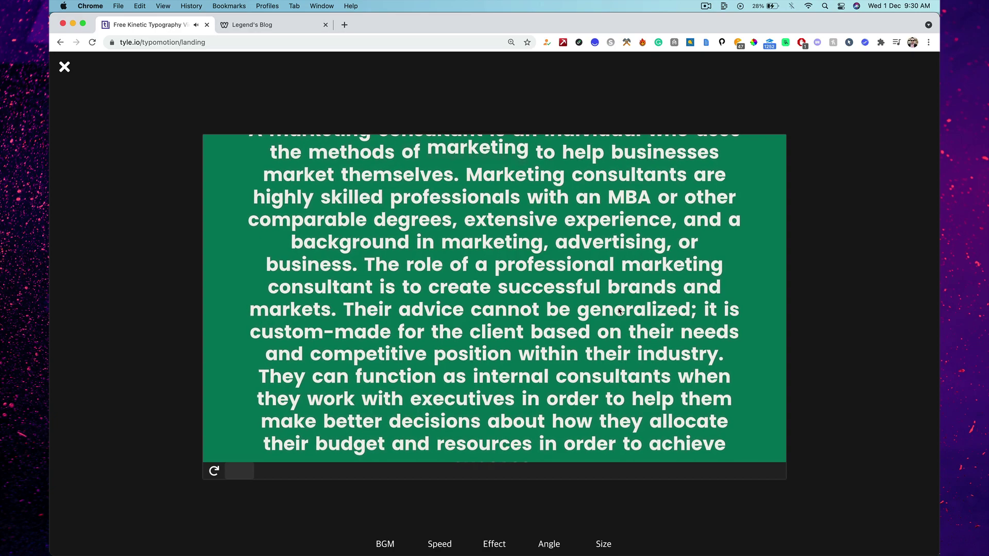
left_click(64, 68)
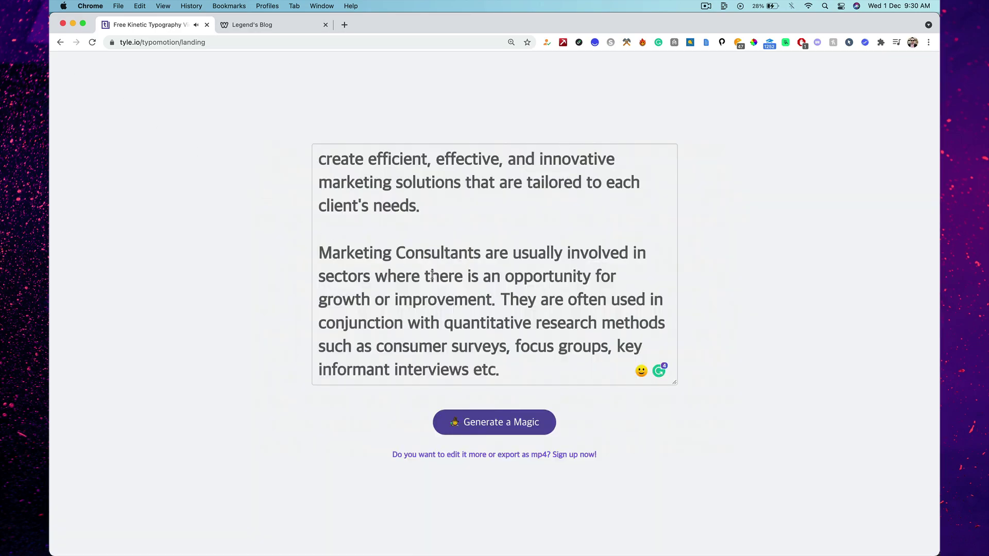
Delete the final Marketing Consultants paragraph and regenerate the preview
left_click_drag(375, 229, 551, 369)
key("BackSpace")
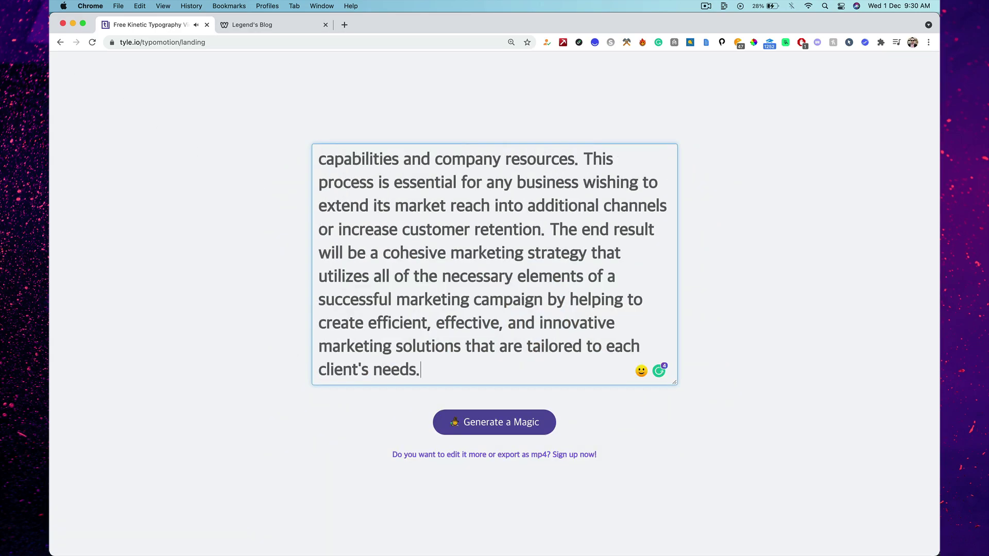
left_click(533, 421)
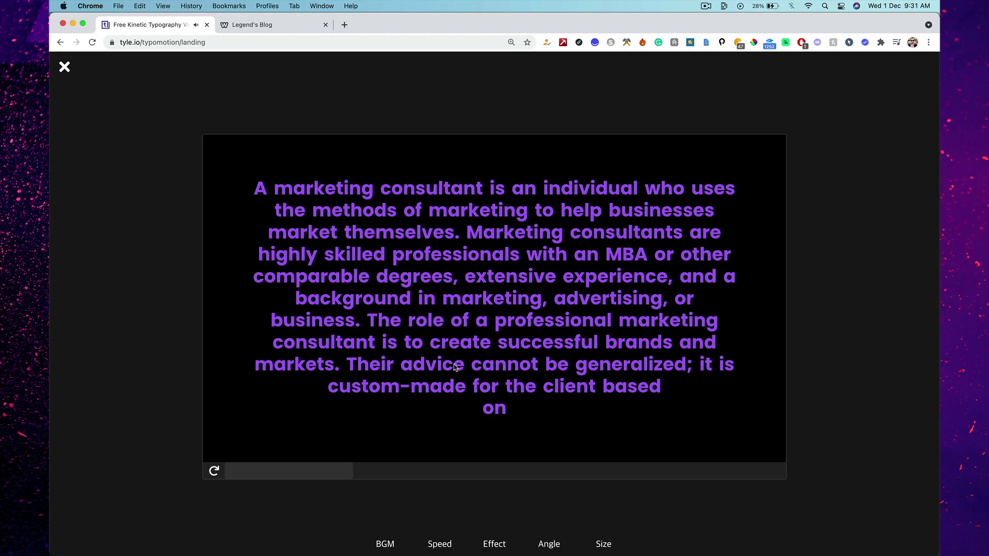
left_click(384, 544)
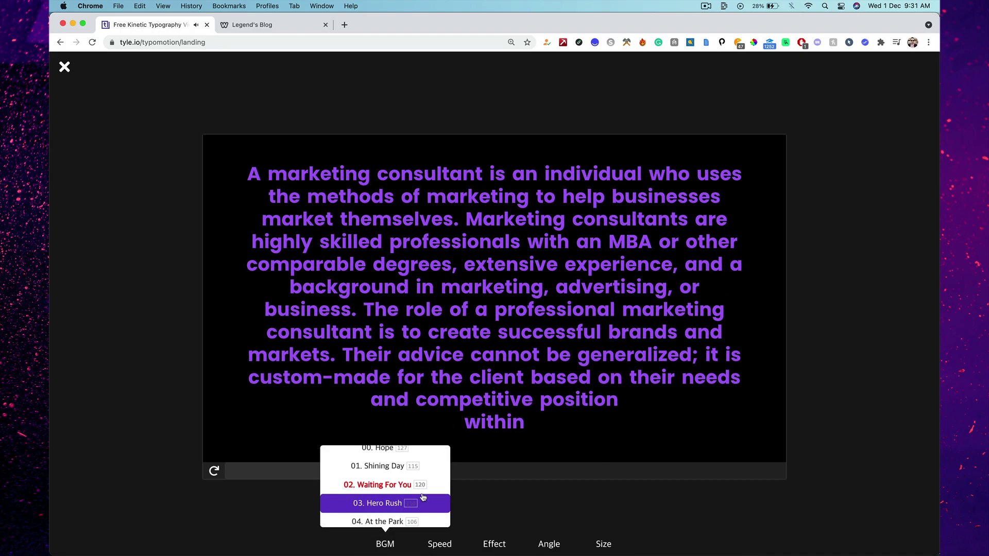
Select No Bgm in the background music track list below the preview
scroll(423, 497, "up", 2)
left_click(406, 458)
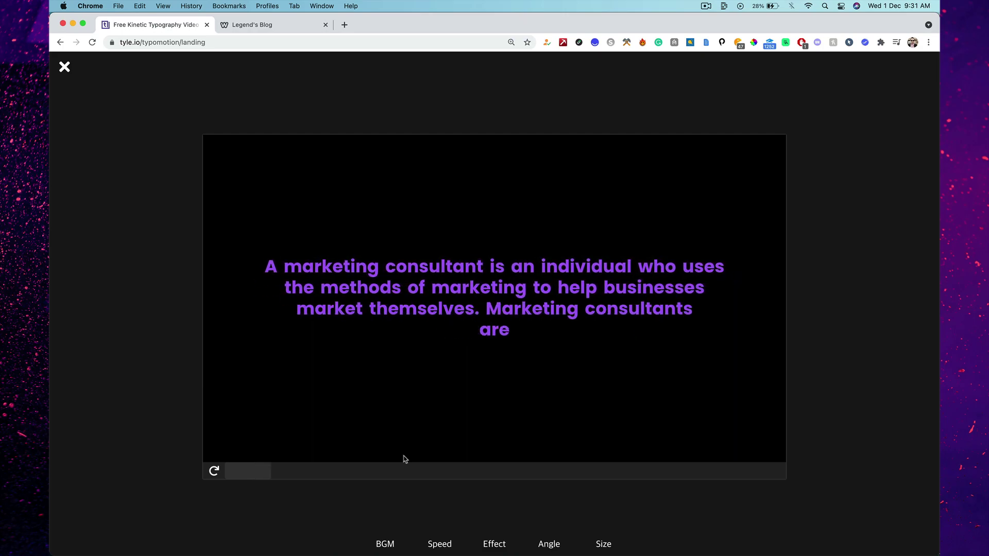
Try 30% Slower and a faster playback speed, finishing on 10% Faster
left_click(441, 543)
left_click(442, 491)
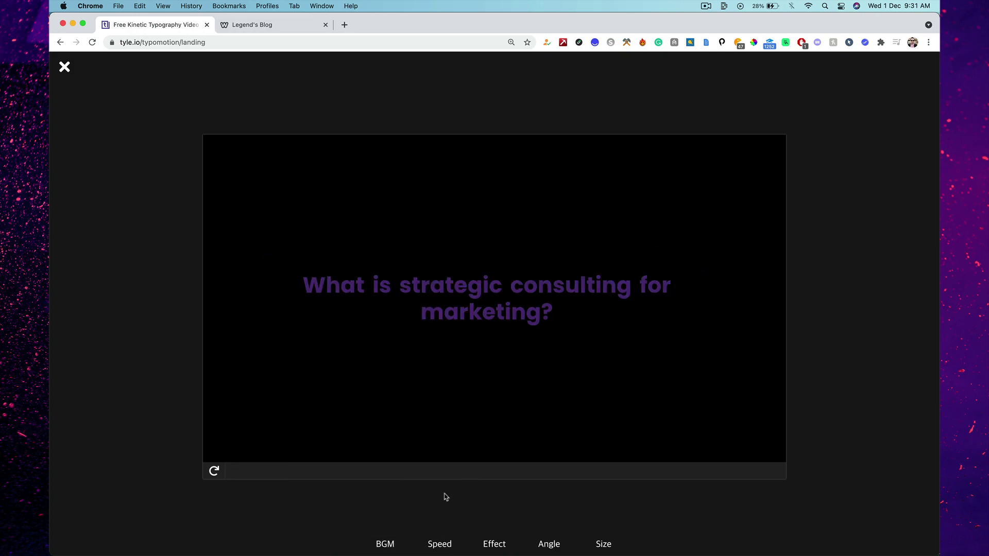
left_click(442, 542)
scroll(443, 463, "up", 1)
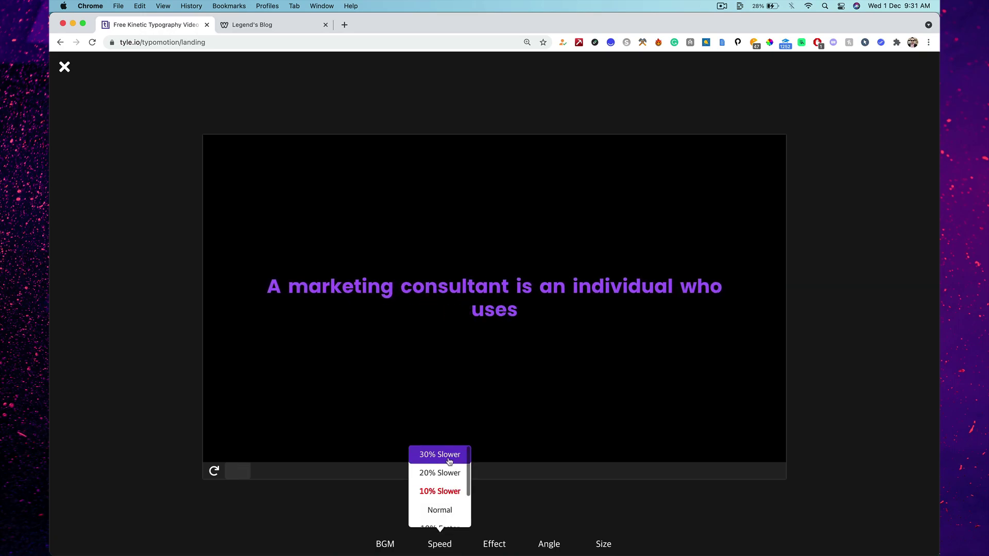
left_click(449, 459)
left_click(440, 543)
scroll(452, 518, "down", 2)
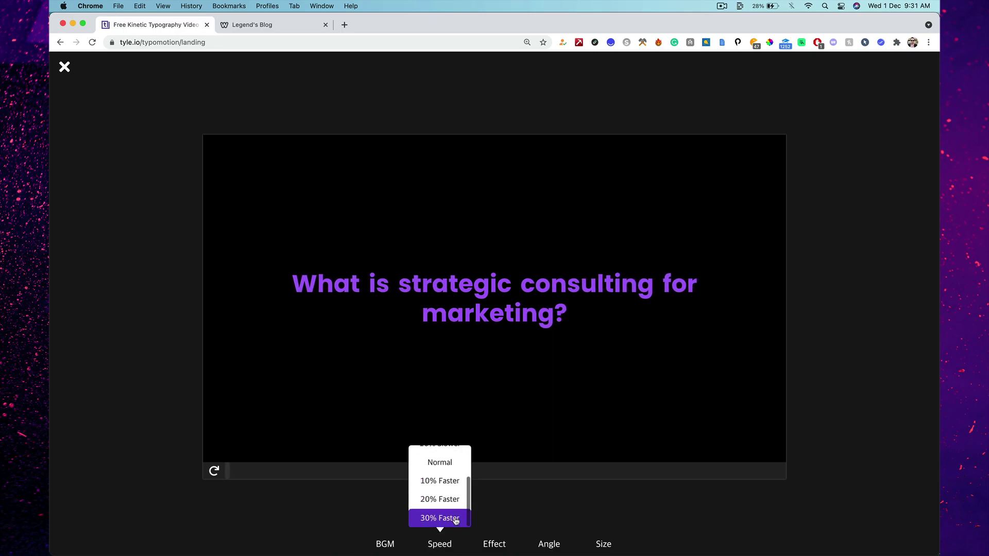
left_click(454, 520)
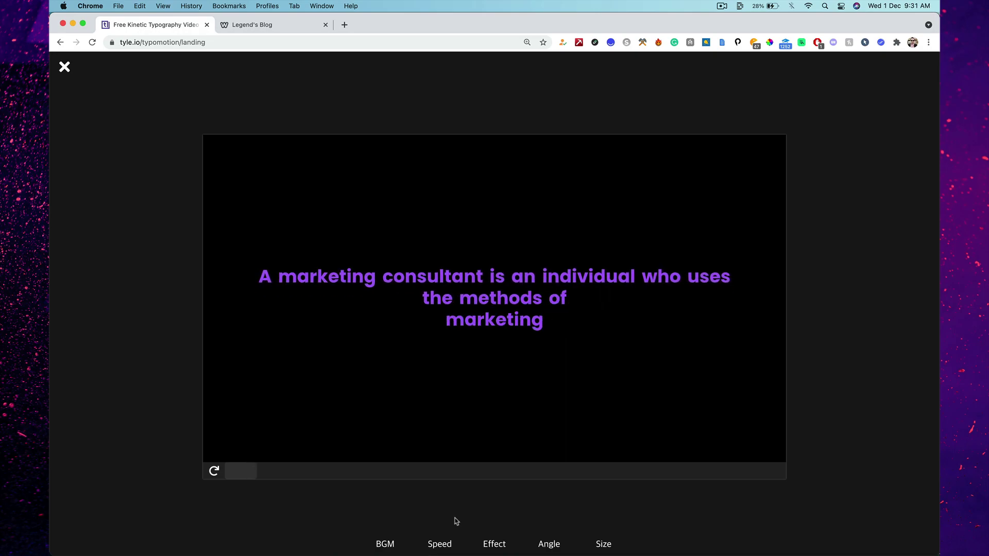
left_click(444, 541)
scroll(451, 502, "up", 1)
left_click(451, 502)
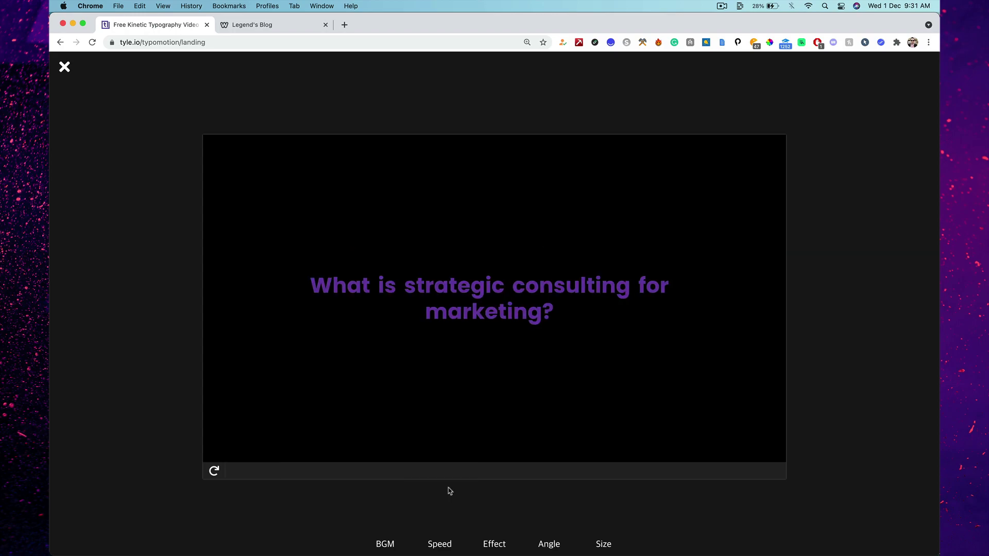
Try the Word appear push effect, then two other text effects
left_click(499, 541)
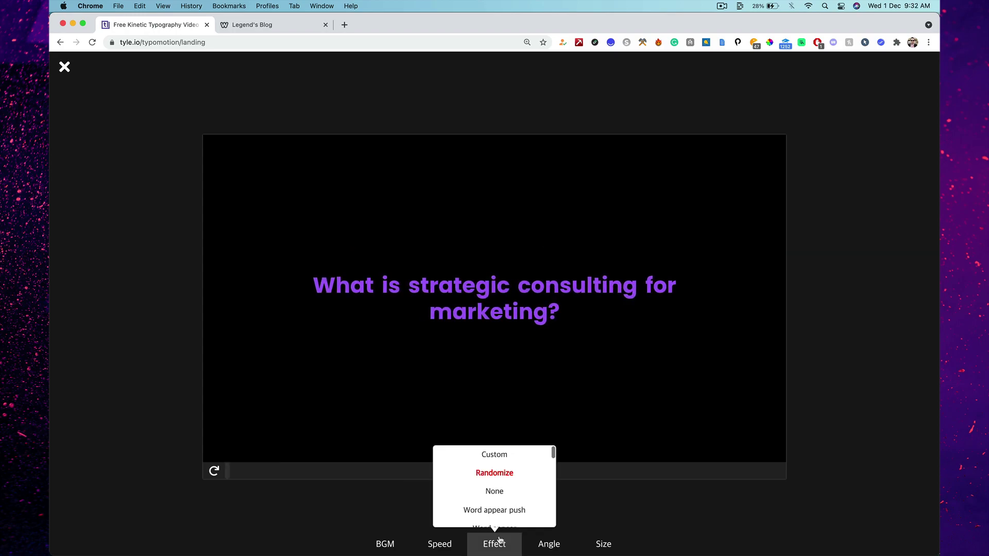
left_click(527, 509)
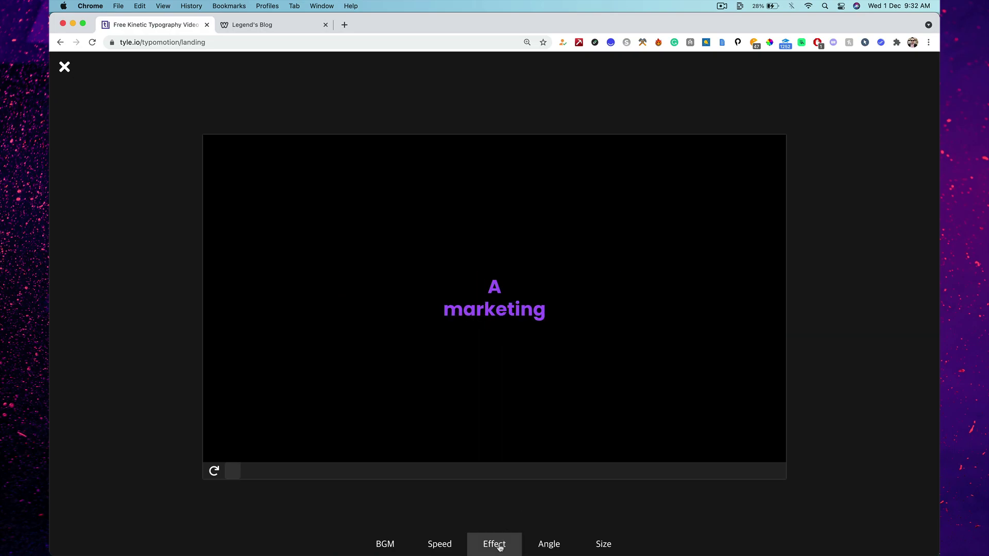
left_click(499, 547)
scroll(502, 515, "down", 1)
scroll(513, 503, "down", 1)
left_click(510, 500)
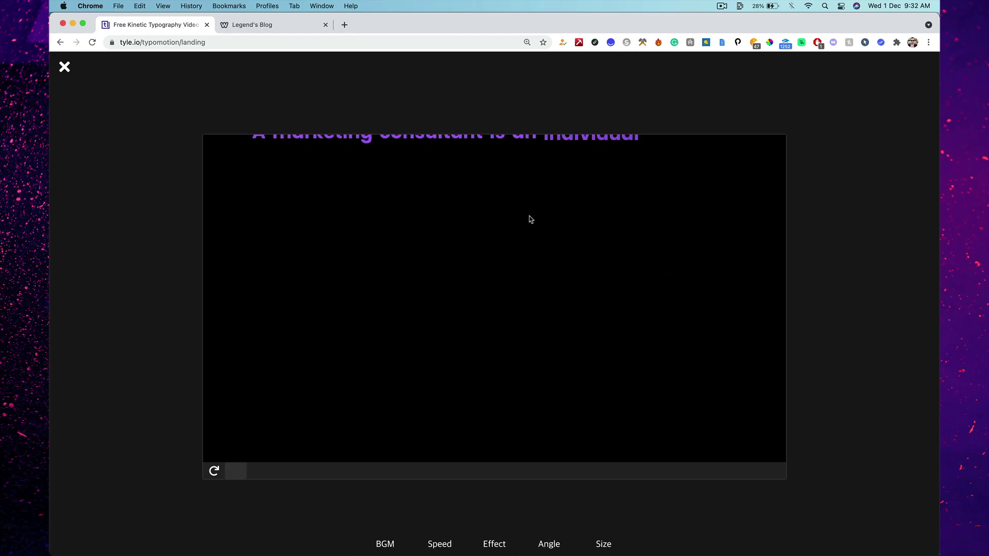
left_click(500, 544)
left_click(504, 510)
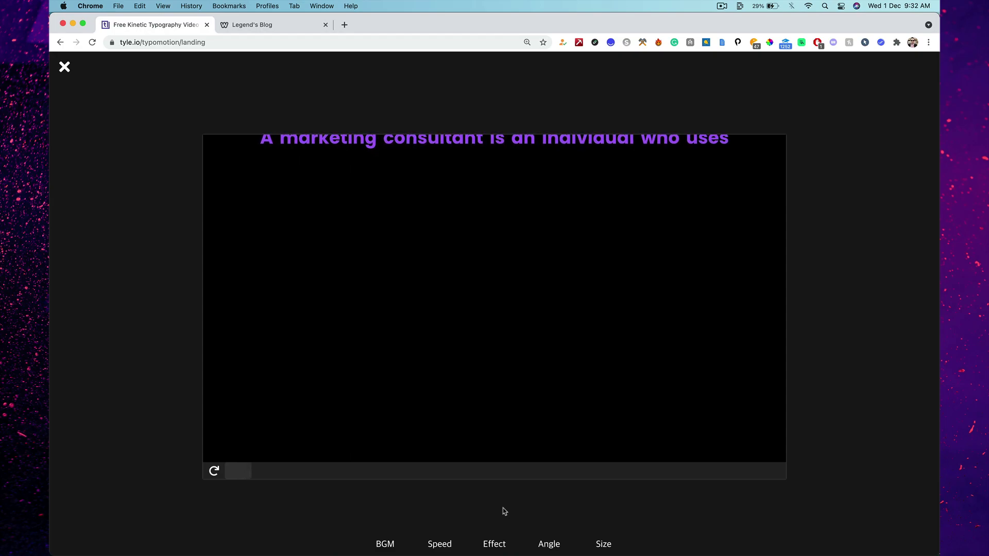
Switch to the Sentence appear effect, then to a word-by-word effect
left_click(504, 539)
scroll(510, 494, "down", 3)
scroll(511, 495, "down", 3)
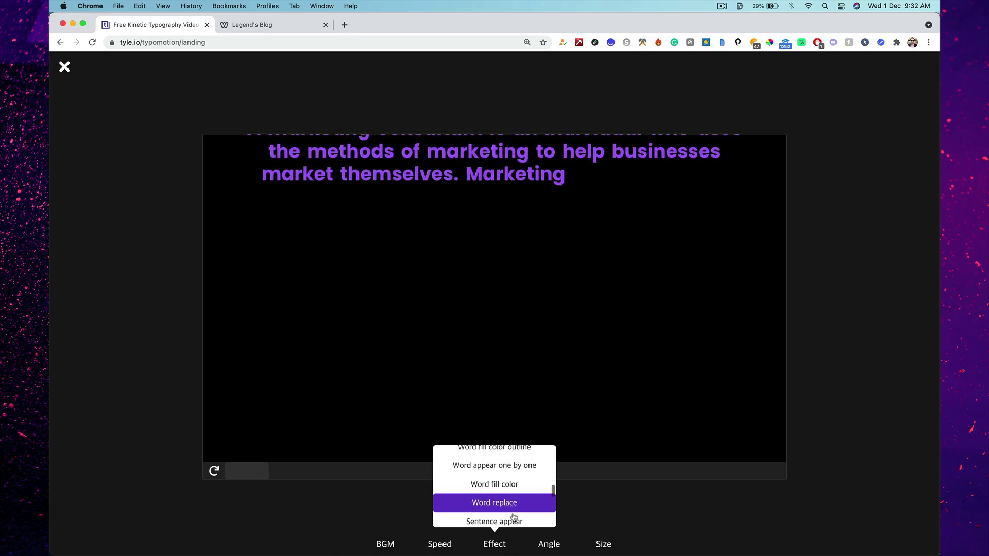
left_click(514, 520)
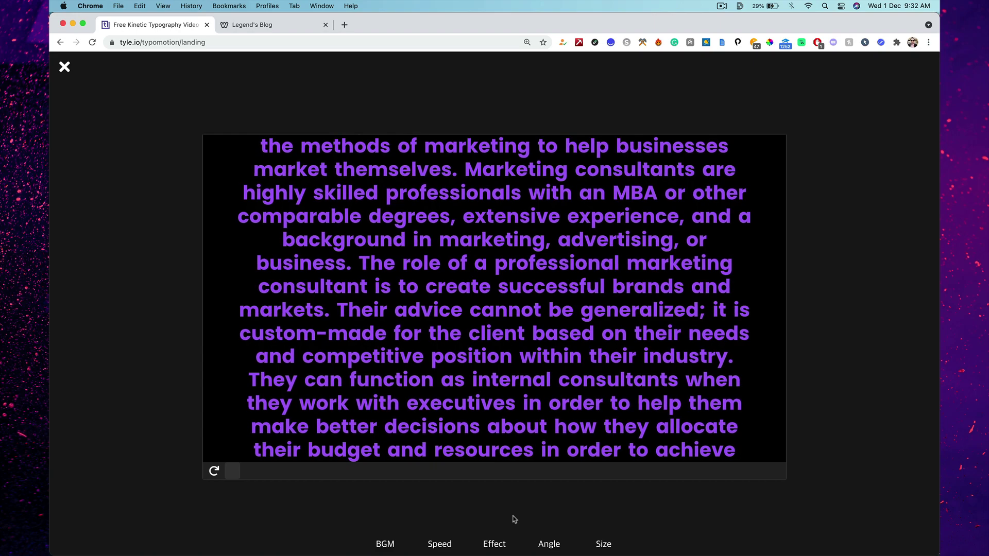
left_click(507, 541)
scroll(517, 518, "down", 10)
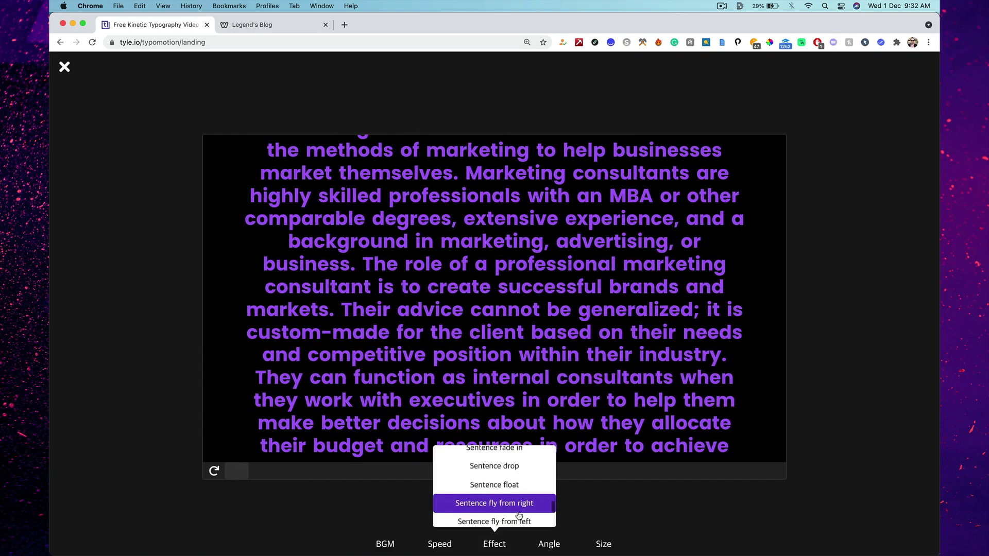
scroll(518, 516, "up", 5)
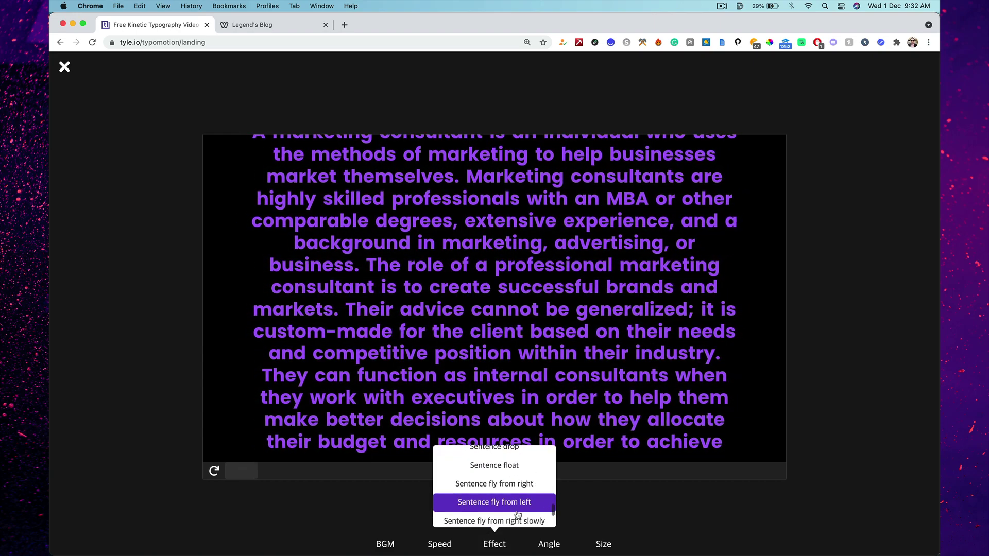
scroll(518, 515, "up", 4)
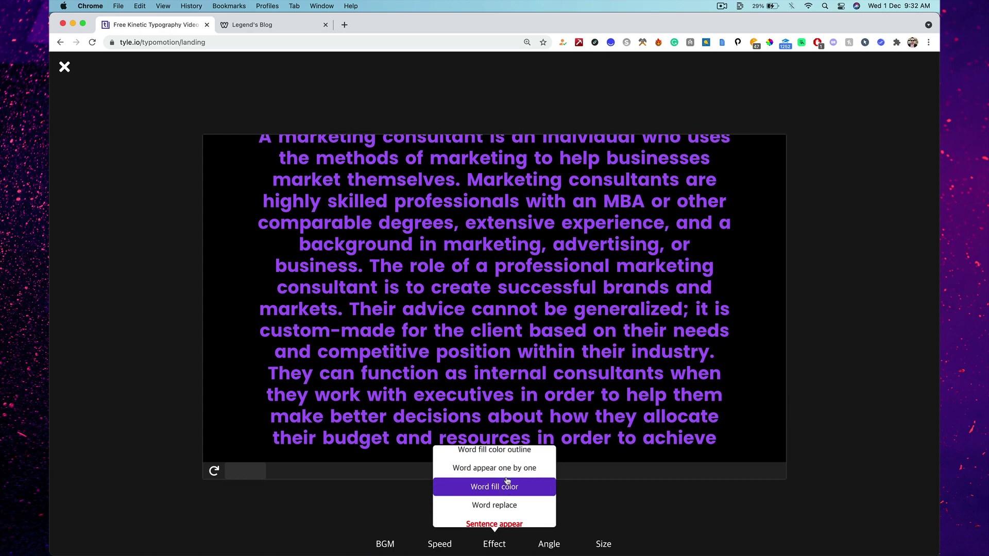
left_click(505, 471)
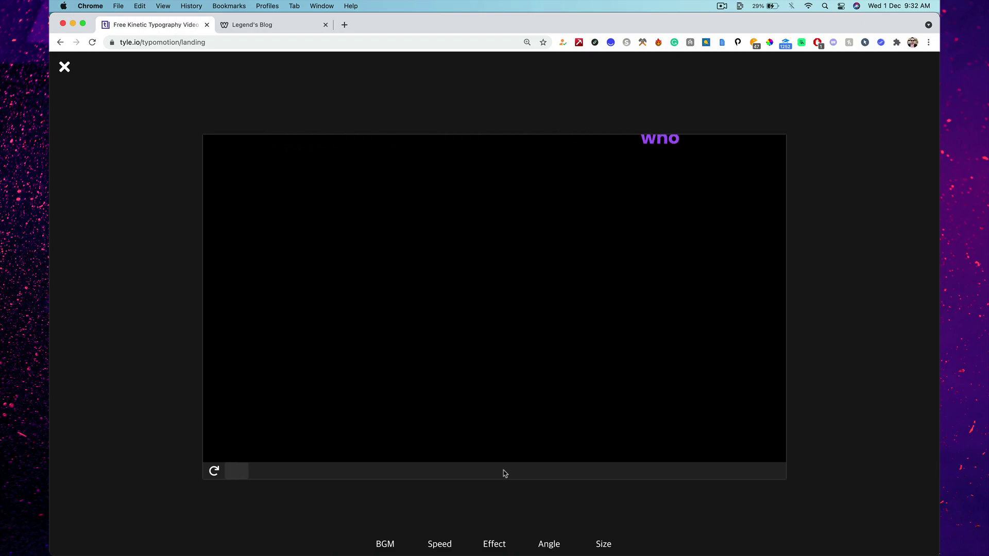
Apply Word shrink, then try two more word animation effects
left_click(494, 544)
scroll(514, 502, "up", 3)
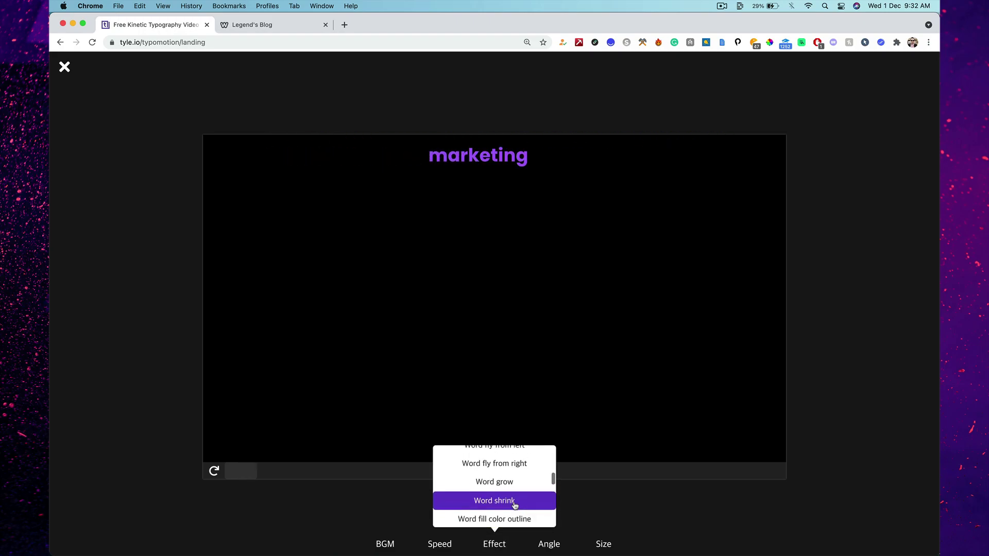
left_click(513, 495)
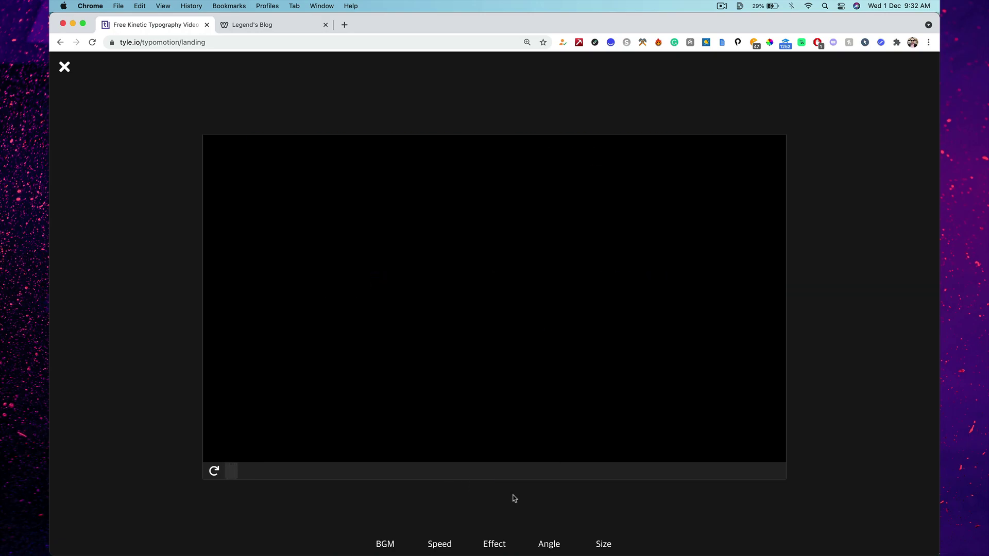
left_click(503, 542)
left_click(504, 503)
left_click(505, 546)
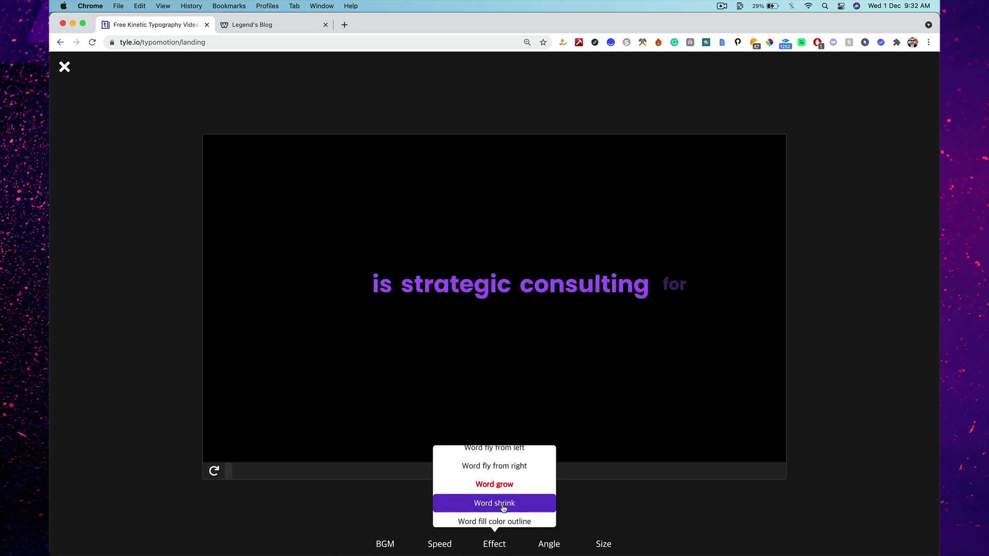
left_click(504, 505)
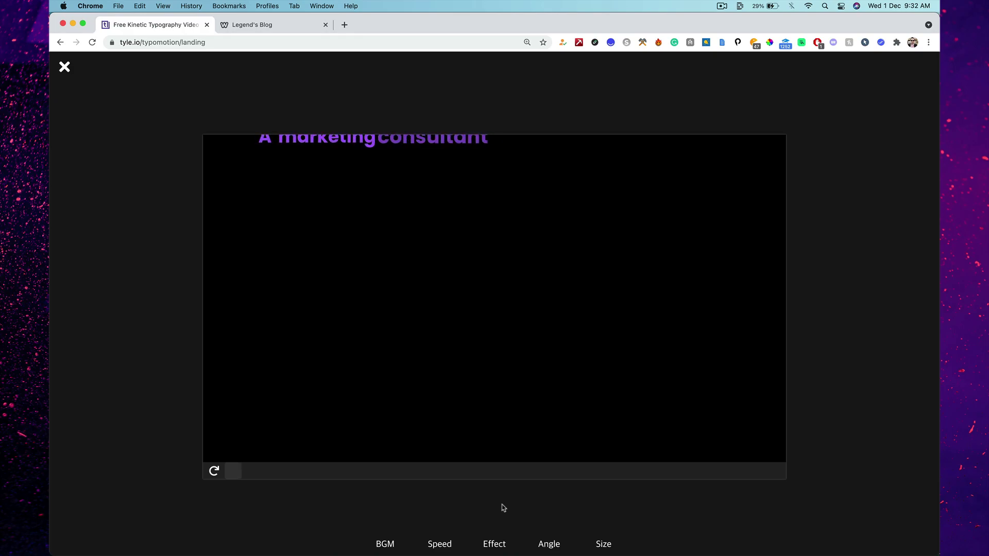
Change the angle the text moves at to a different option
left_click(549, 547)
left_click(551, 489)
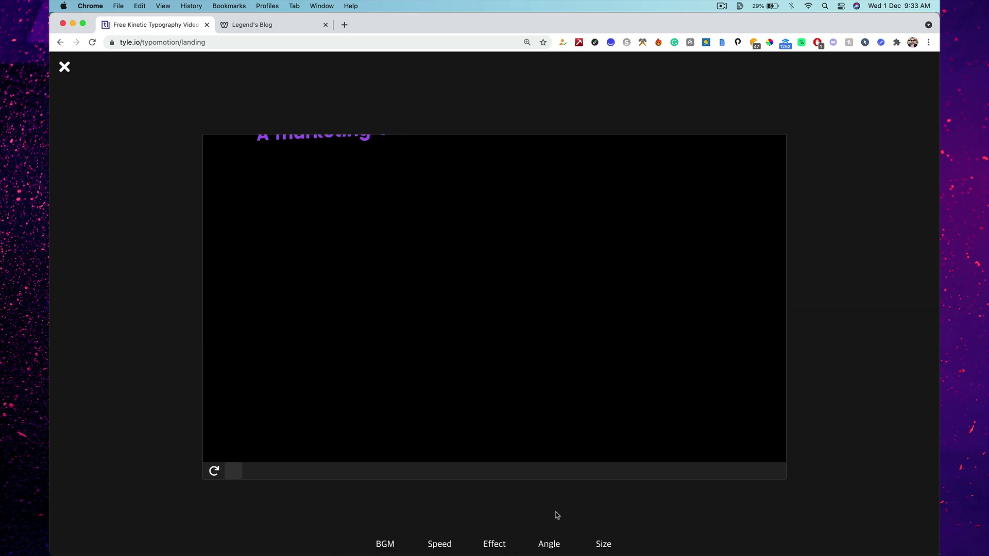
left_click(549, 544)
Reset the angle to Fixed, then choose Zoom In/Out and close the preview
left_click(550, 465)
left_click(552, 548)
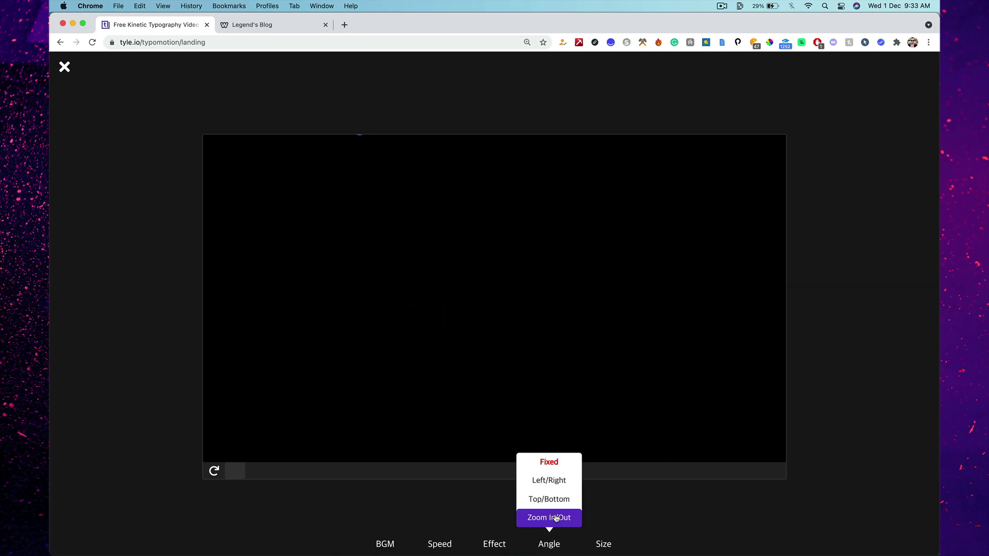
left_click(556, 517)
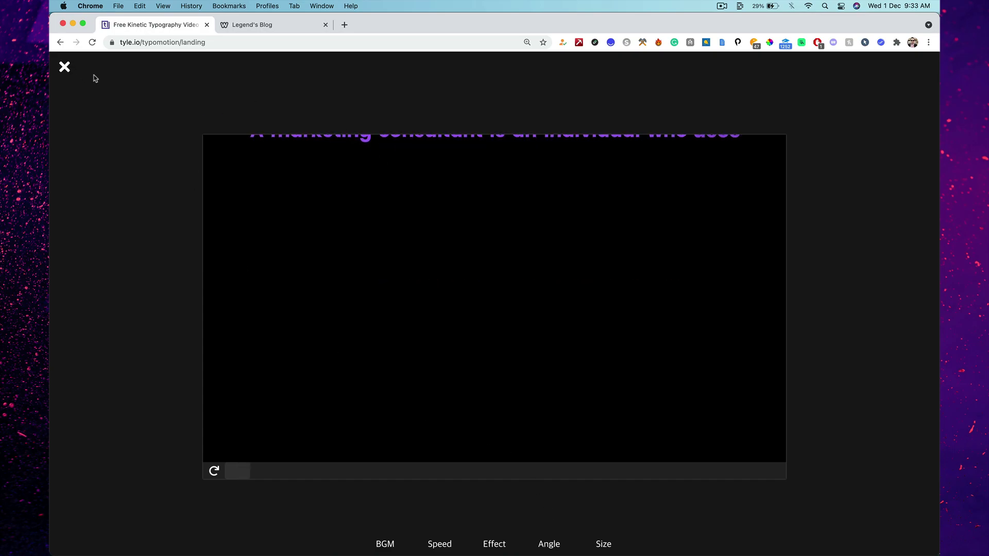
left_click(65, 68)
Replace the selected script text with the copied passage and generate a new preview
scroll(479, 299, "up", 15)
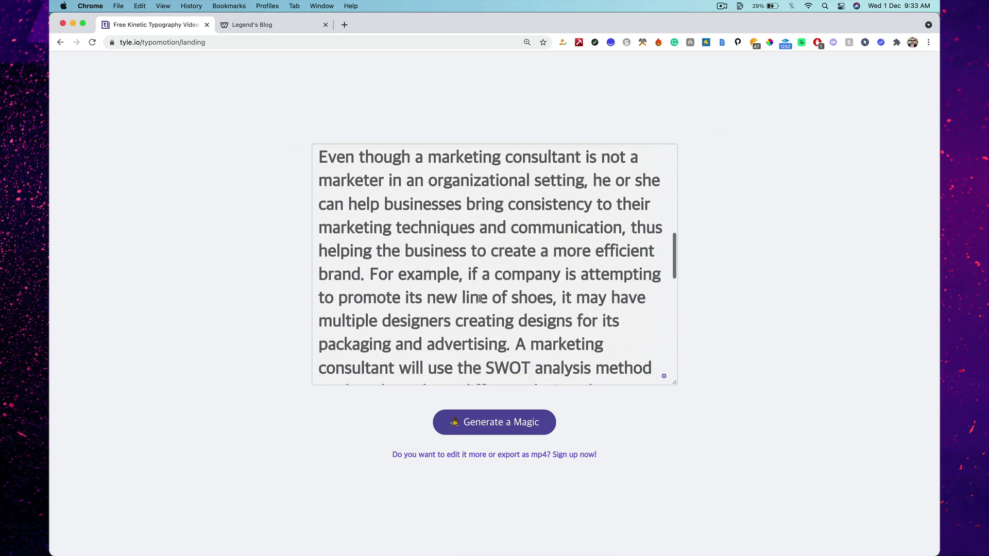
scroll(479, 299, "up", 3)
scroll(548, 215, "down", 6)
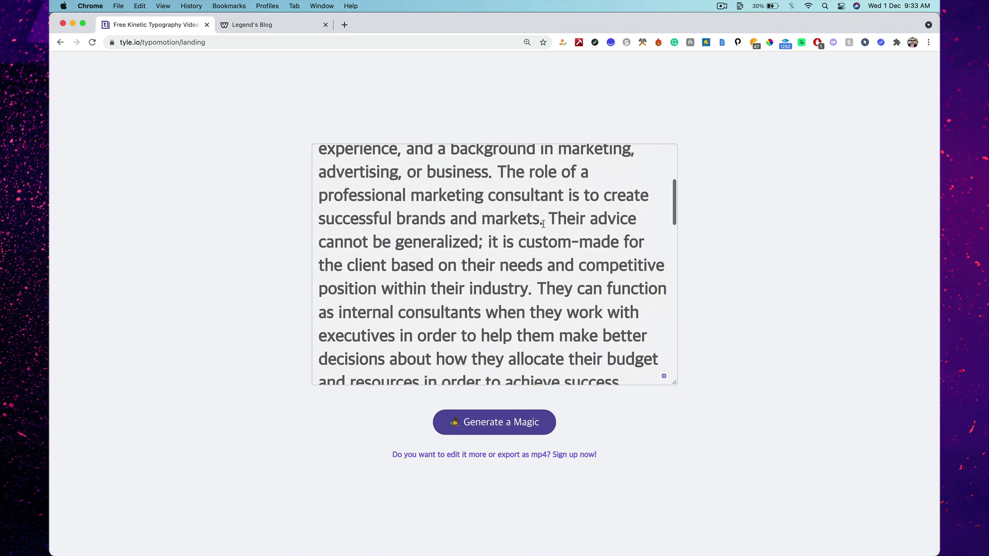
left_click_drag(522, 228, 634, 451)
key("super+v")
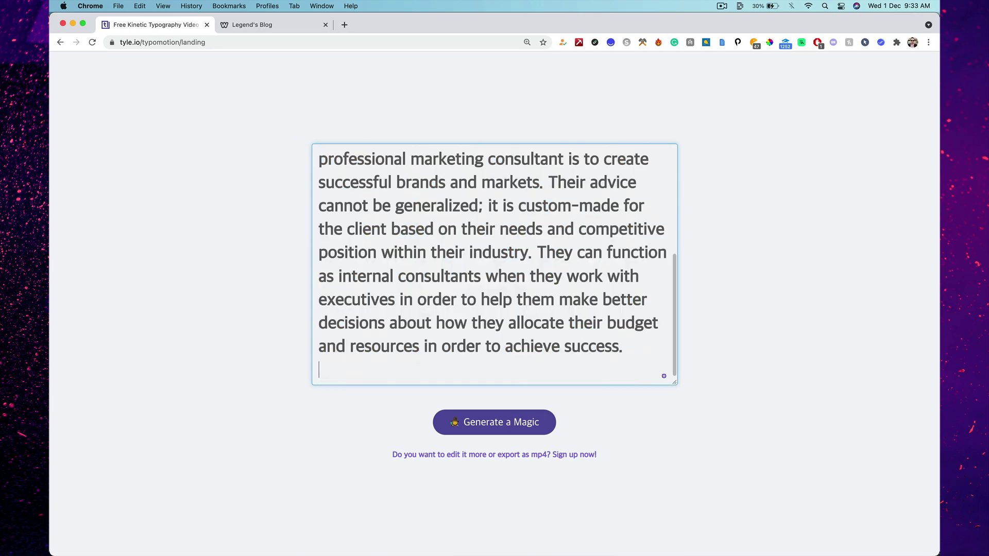
left_click(549, 421)
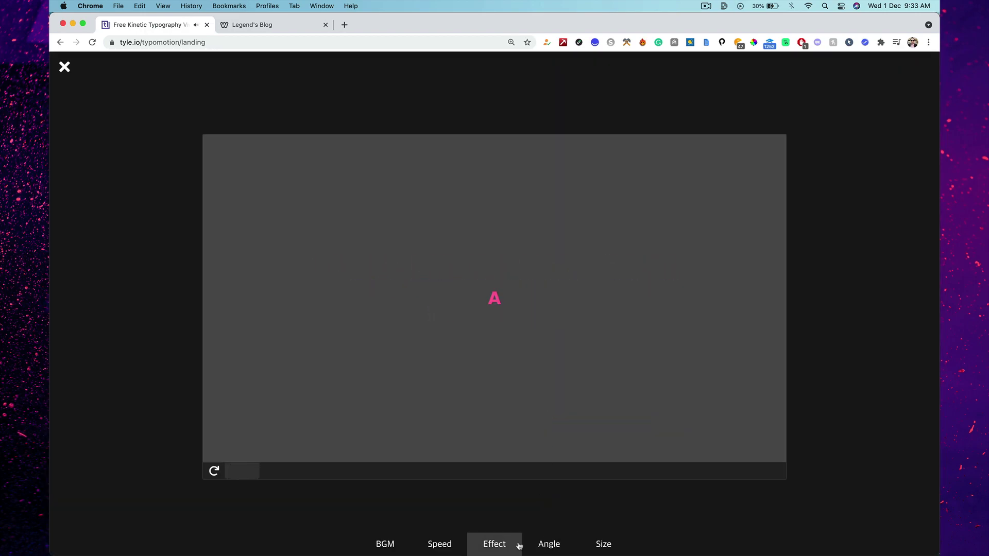
Set the angle to Zoom In/Out, try Word appear push, then Word fill color outline
left_click(541, 548)
left_click(549, 519)
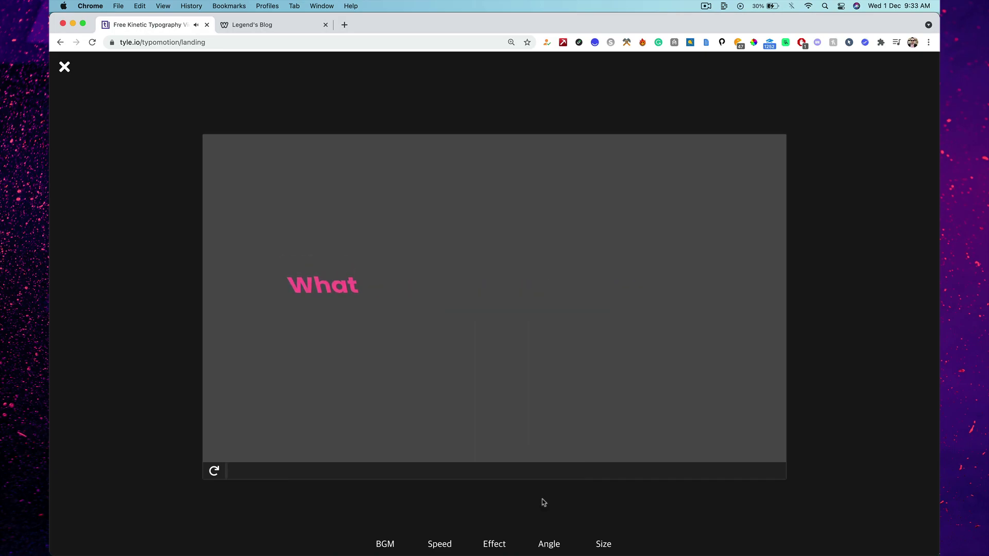
left_click(495, 544)
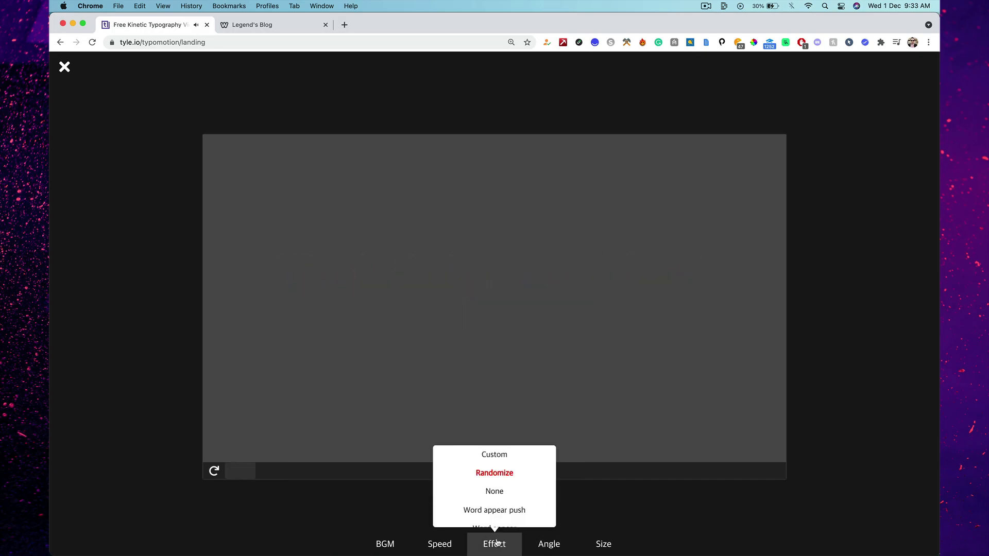
left_click(506, 511)
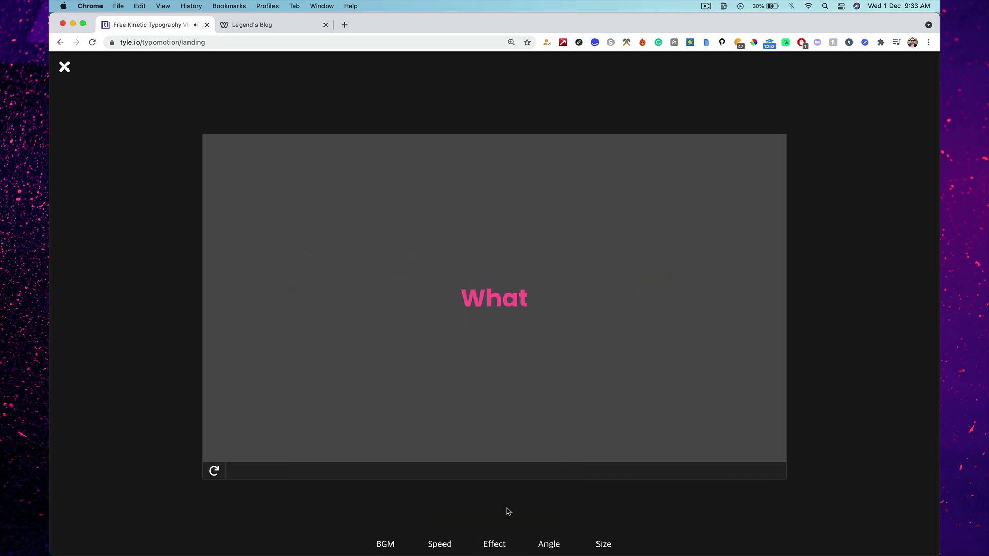
left_click(500, 545)
scroll(497, 518, "down", 2)
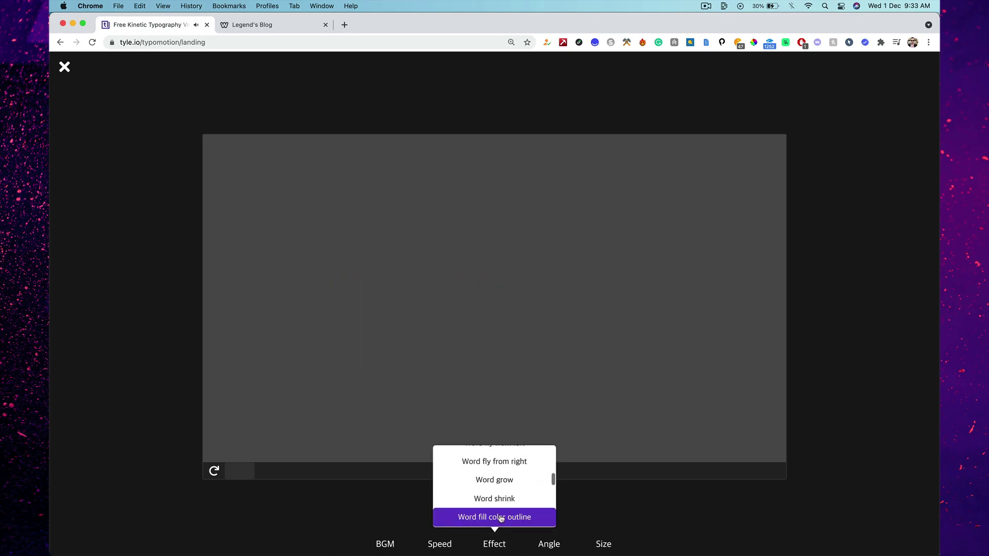
left_click(500, 481)
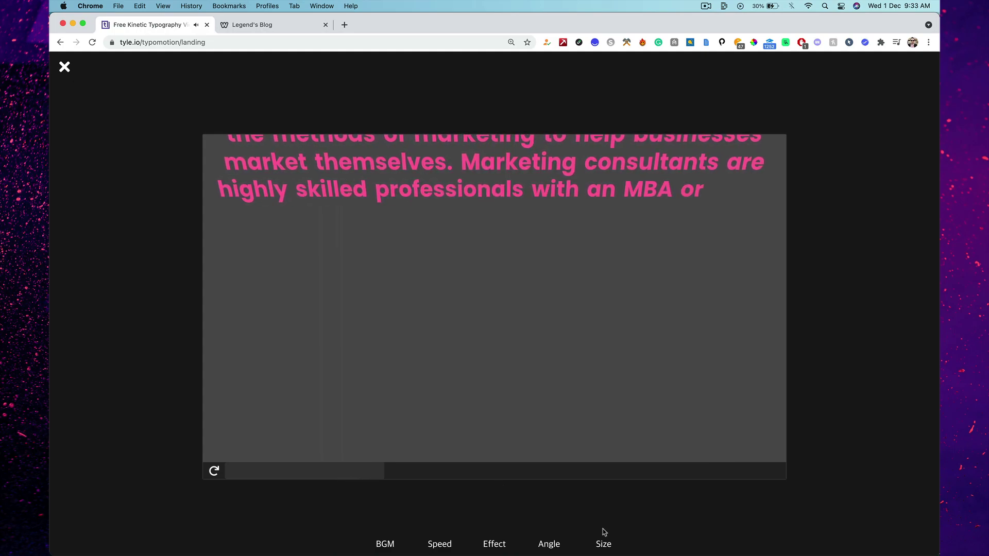
Change the video size to 1080x1080 (1:1) square
left_click(605, 544)
scroll(603, 503, "up", 2)
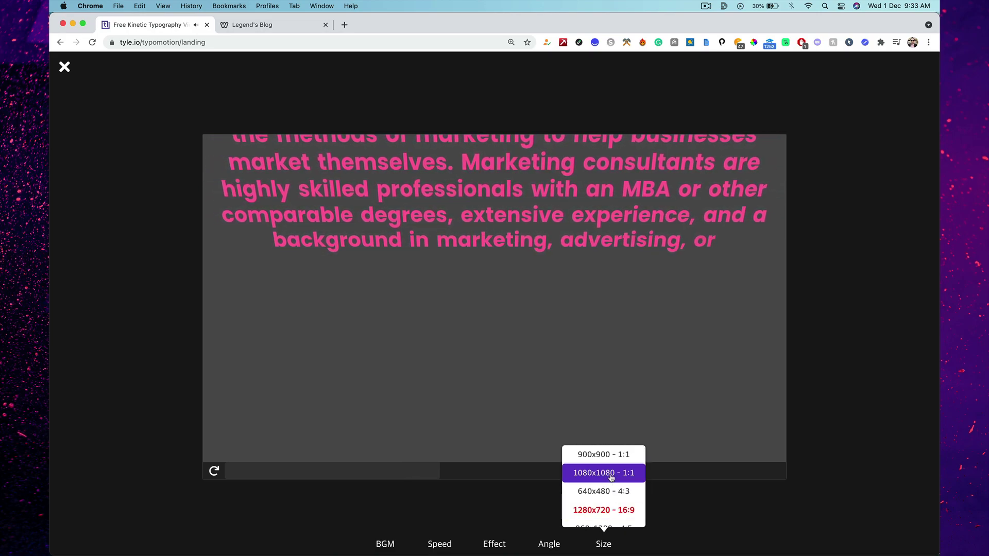
scroll(604, 479, "down", 2)
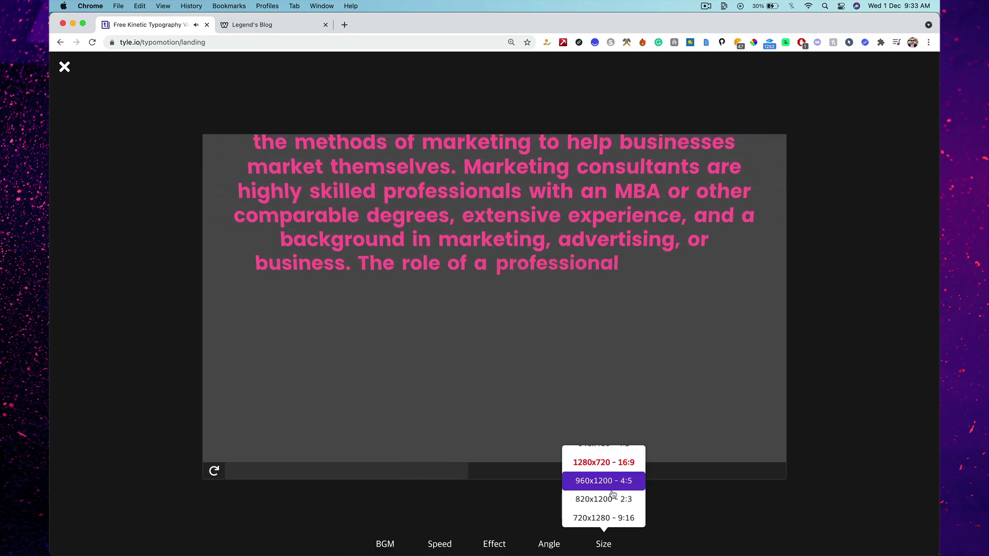
scroll(608, 480, "up", 2)
left_click(605, 478)
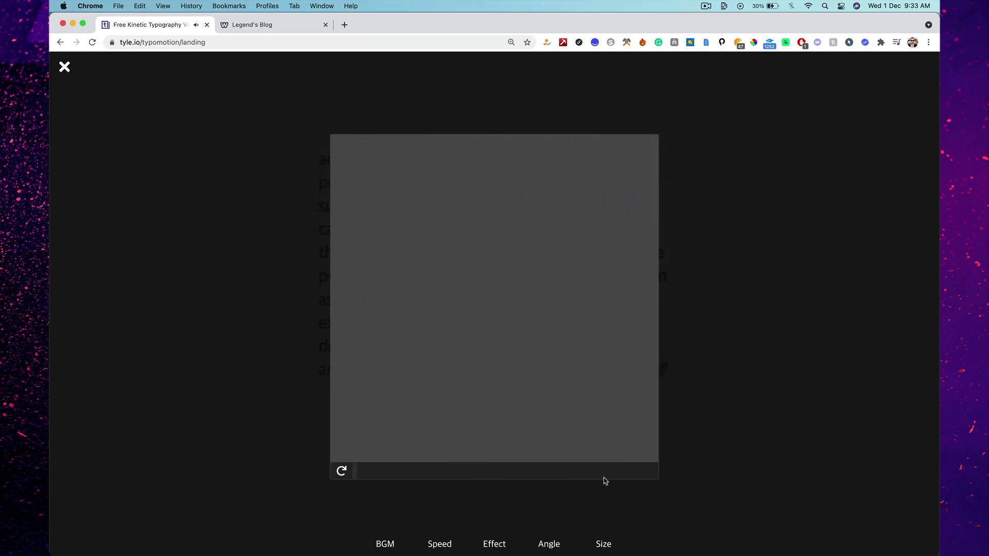
left_click(604, 544)
left_click(600, 472)
Switch the video size back to 1280x720 (16:9) and review the other size options
left_click(612, 544)
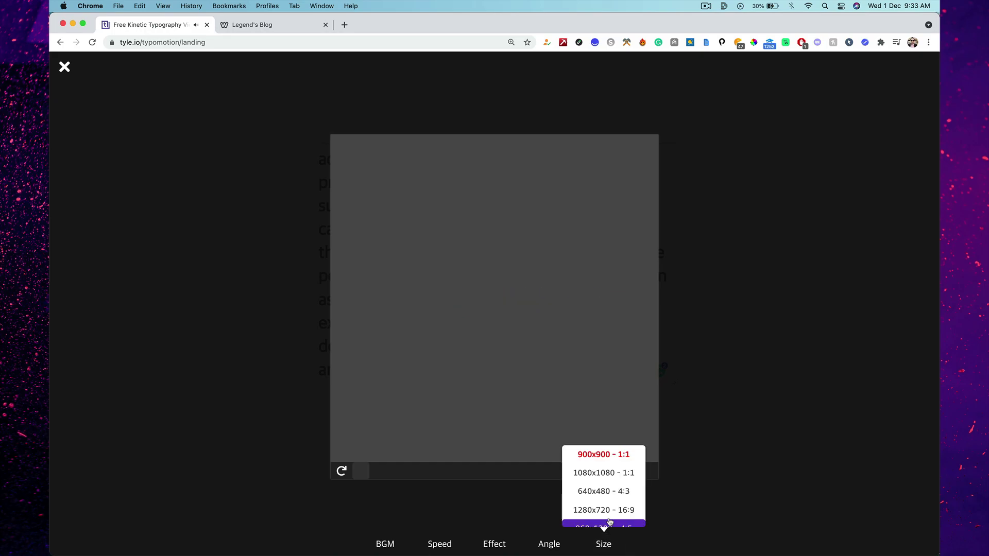
left_click(609, 510)
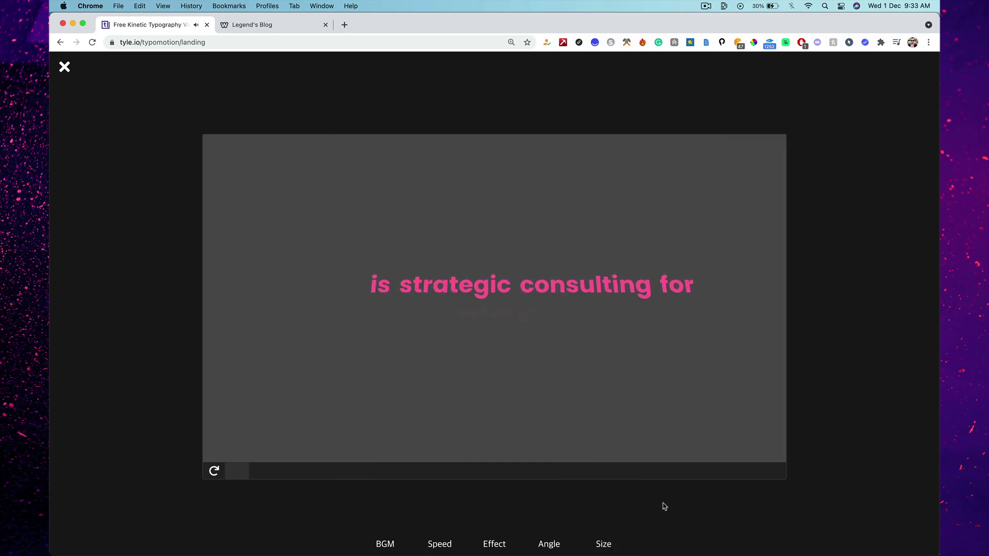
left_click(616, 538)
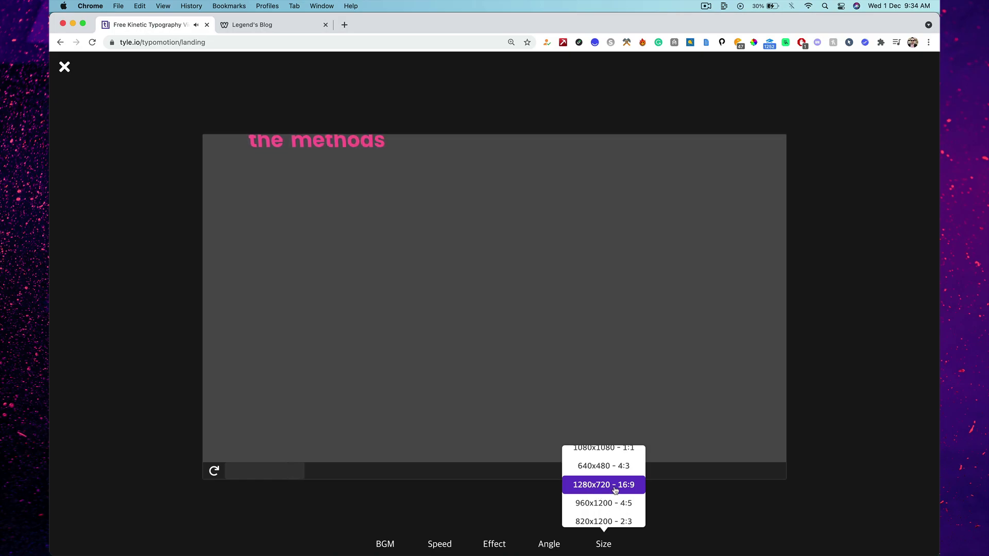
scroll(616, 490, "down", 1)
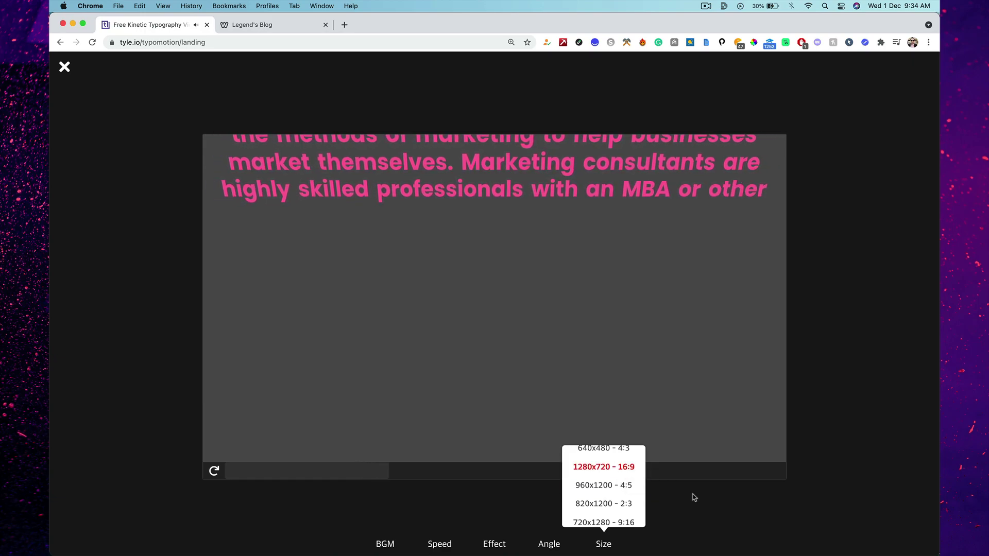
Keep the speed at Normal and try effects including Word appear one by one
left_click(435, 543)
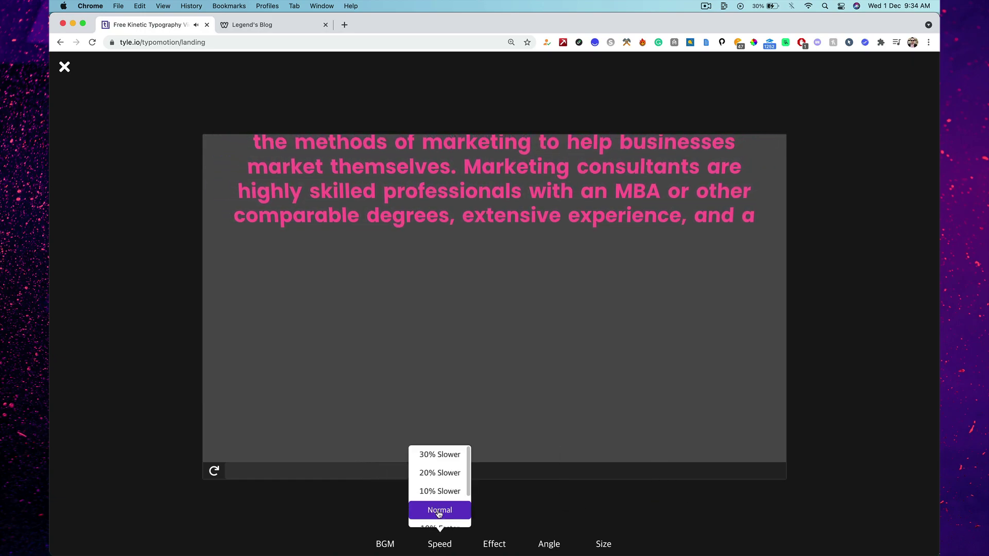
left_click(439, 511)
left_click(509, 544)
left_click(502, 502)
left_click(502, 545)
left_click(503, 521)
left_click(503, 544)
left_click(501, 514)
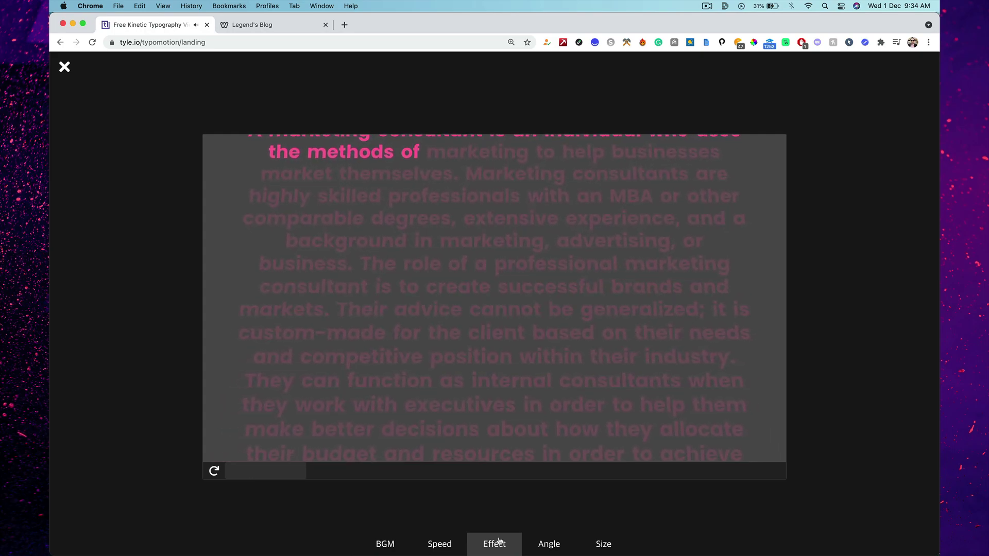
Apply the Sentence fly from left slowly effect
left_click(485, 549)
scroll(505, 503, "down", 5)
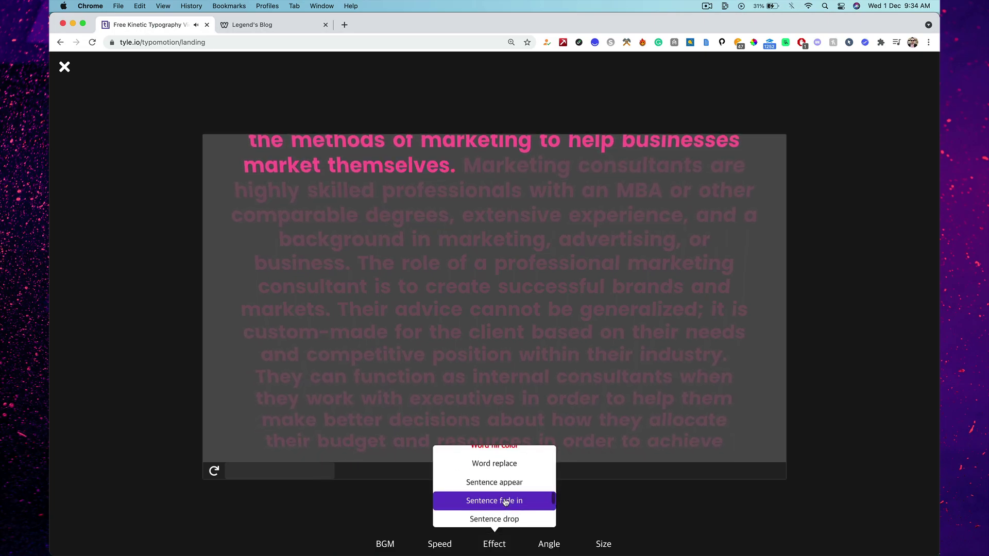
scroll(505, 501, "up", 5)
scroll(505, 499, "down", 6)
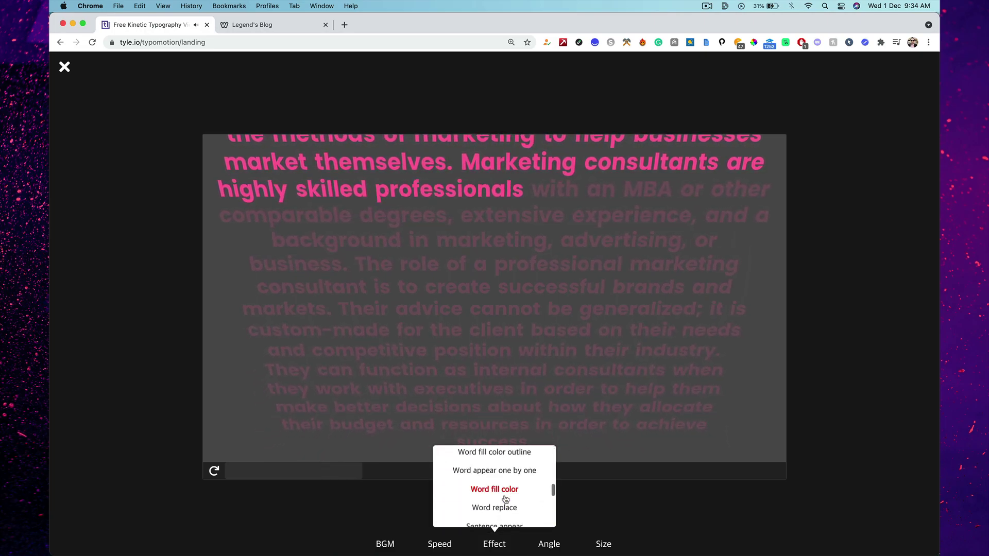
left_click(502, 479)
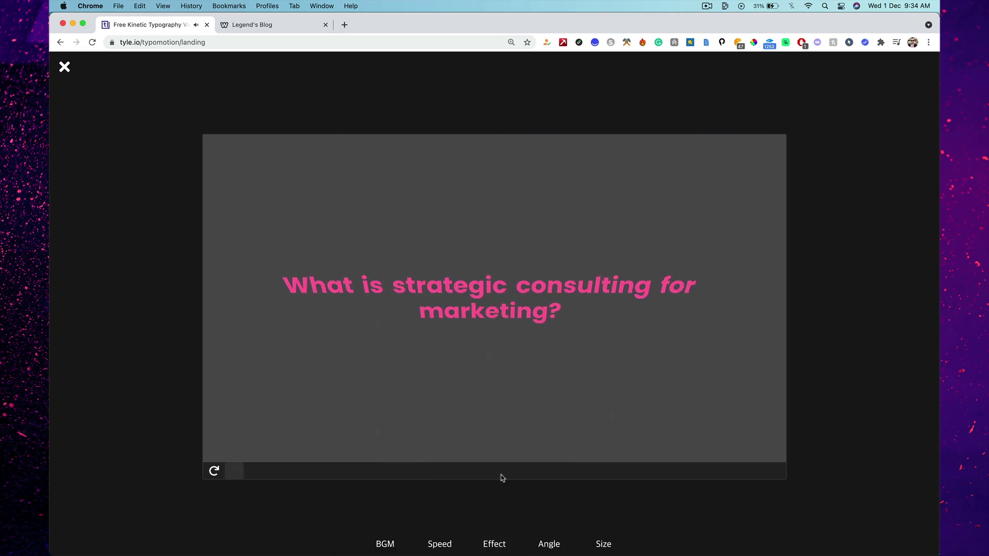
Switch the effect to Randomize and close the effects list unchanged
left_click(498, 541)
scroll(510, 469, "up", 8)
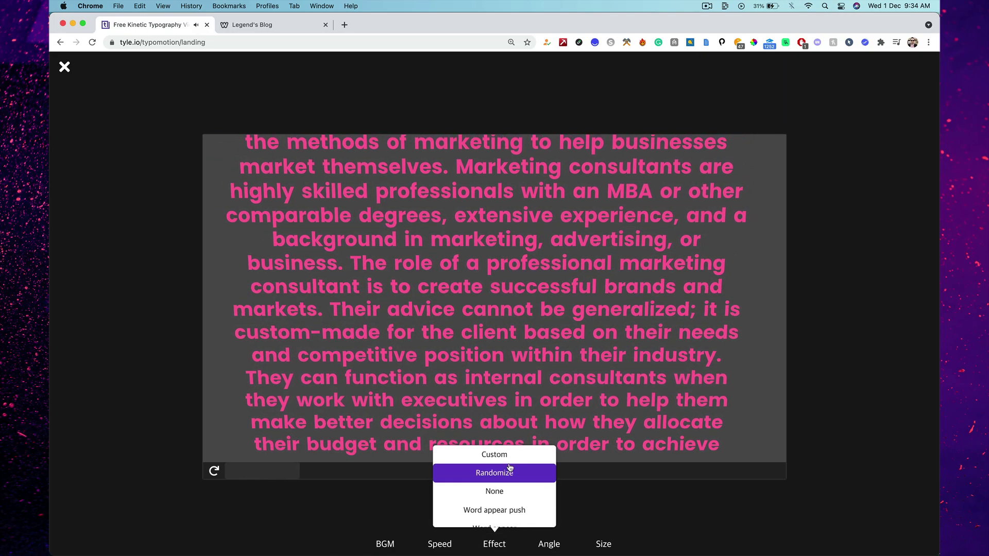
left_click(510, 470)
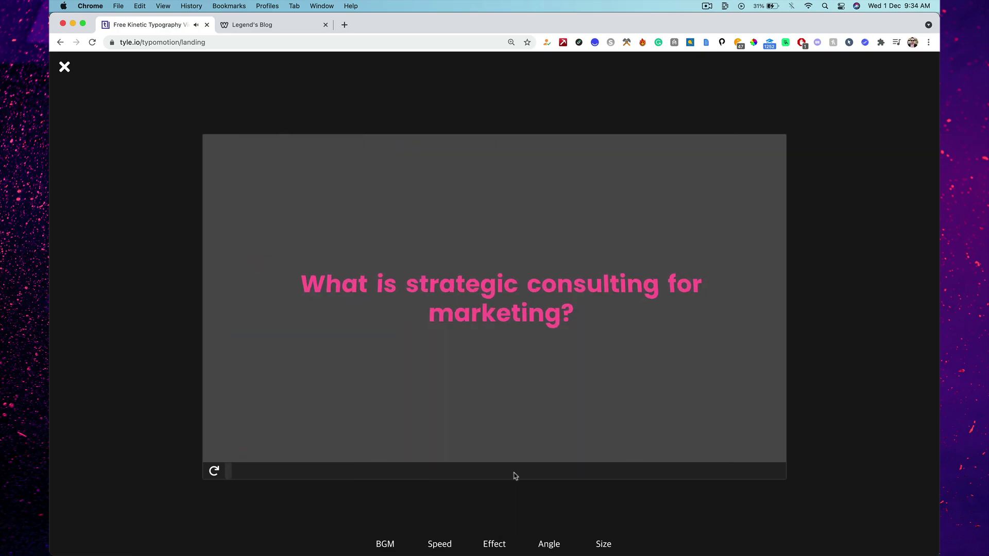
left_click(503, 541)
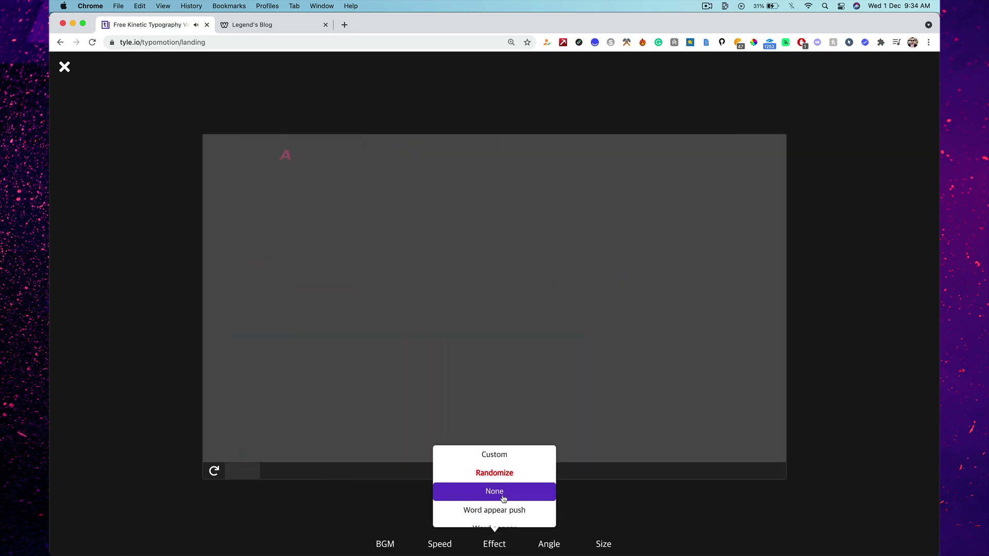
left_click(635, 509)
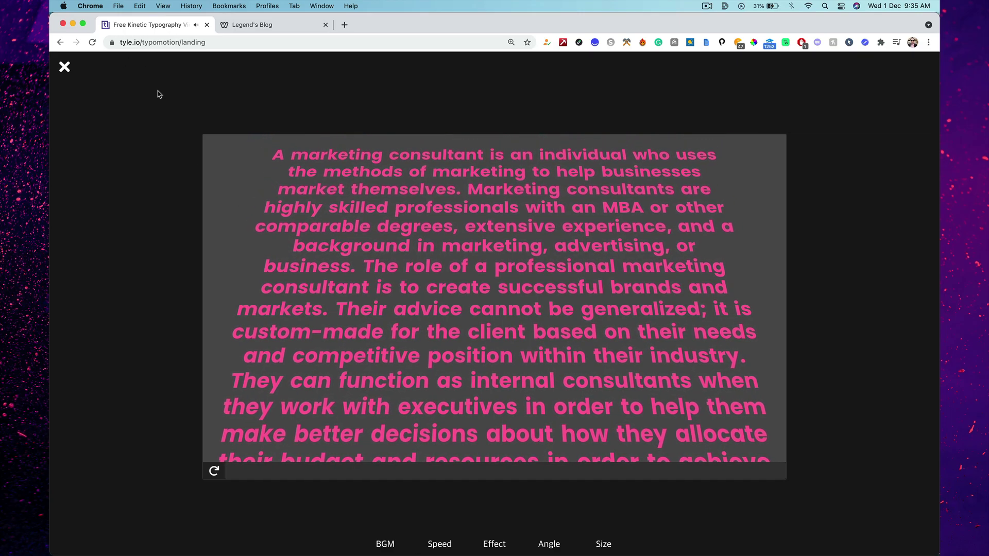
Close the animation preview after it finishes playing the blog text
left_click(64, 67)
Scroll the article text box back up to the 'What is strategic consulting for marketing?' heading
left_click(159, 42)
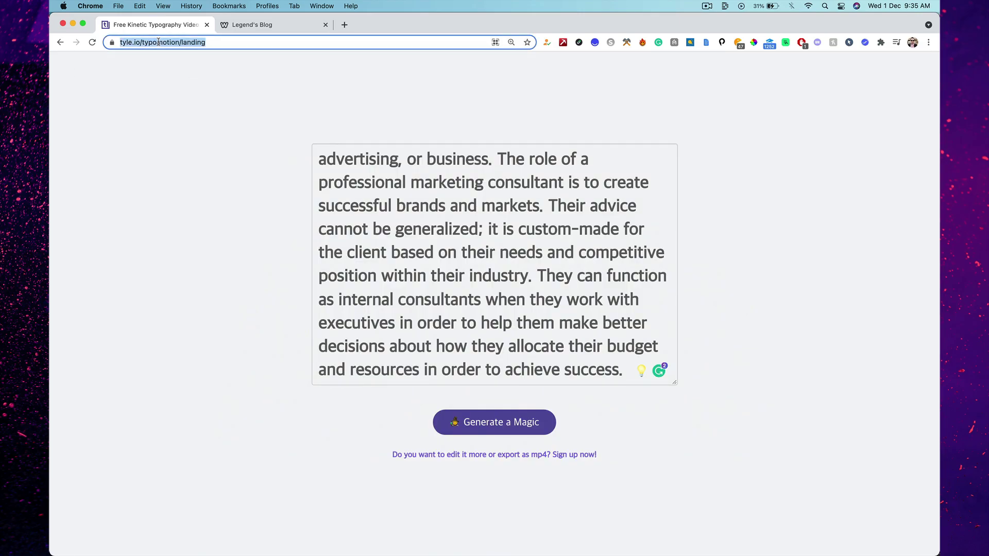
left_click(161, 98)
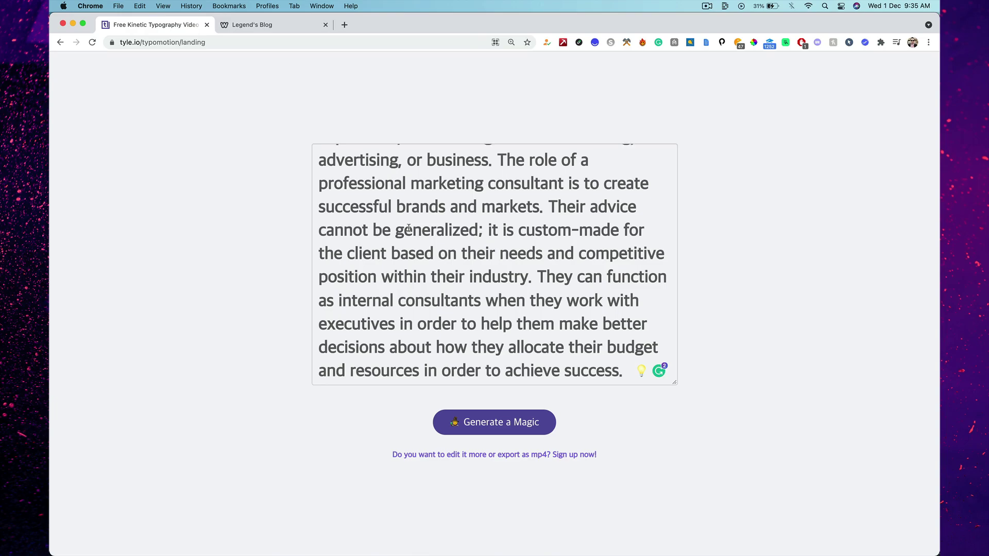
scroll(407, 228, "up", 5)
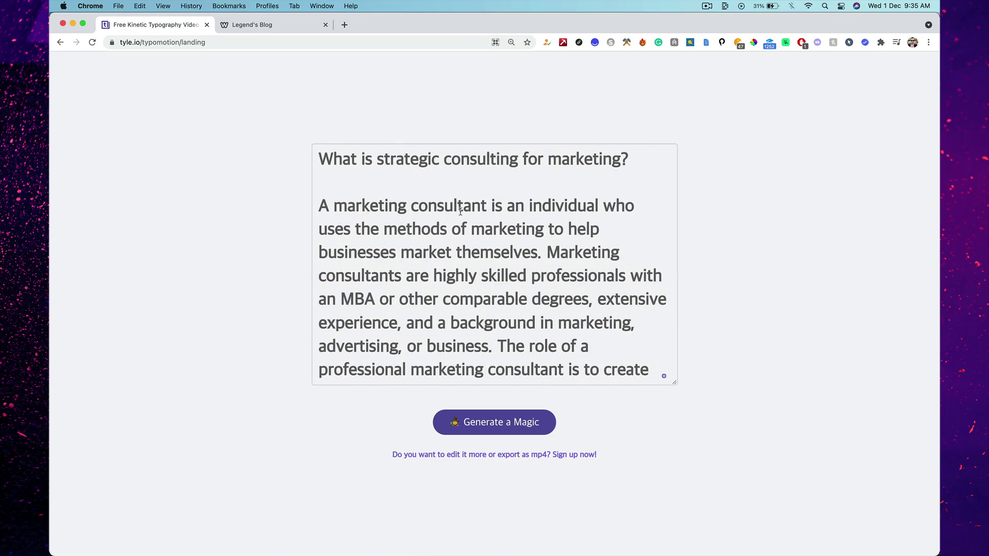